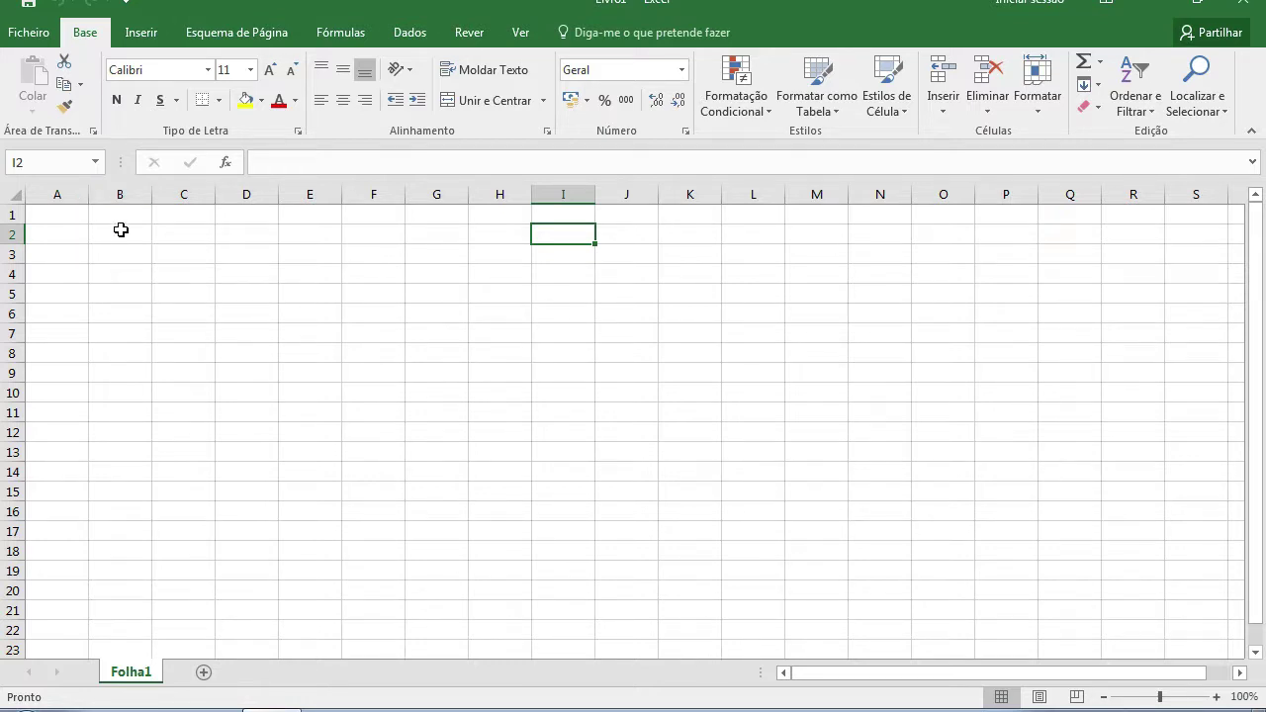
Step: Type the VALORES heading in A2 with labels A, B and C in A3:A5
{"action": "left_click", "coordinate": [58, 234]}
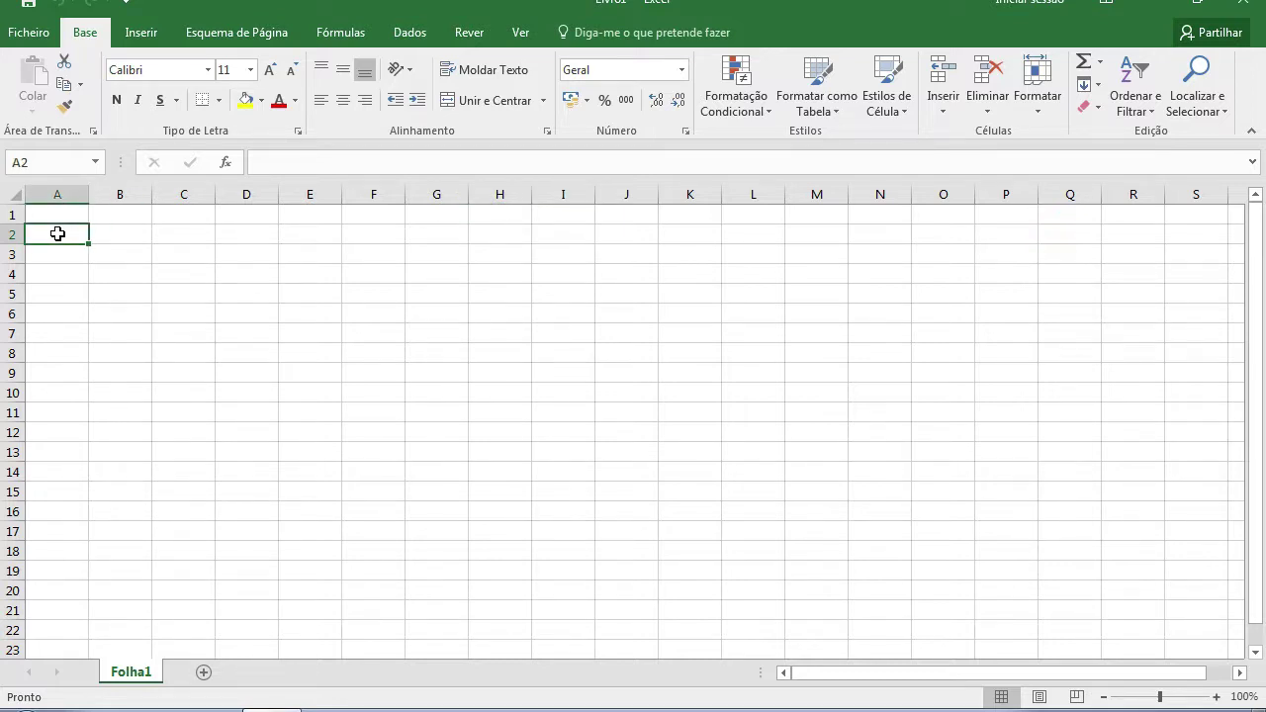
{"action": "type", "text": "VALORES"}
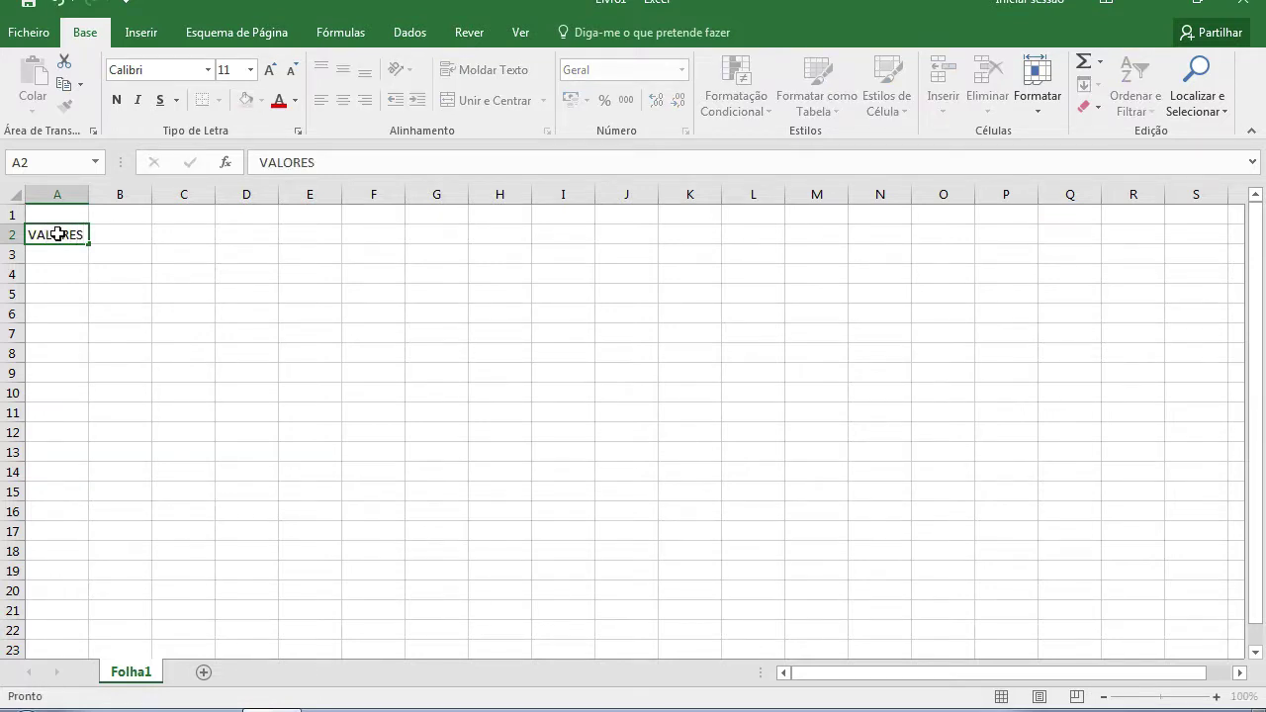
{"action": "key", "text": "Return"}
{"action": "type", "text": "A"}
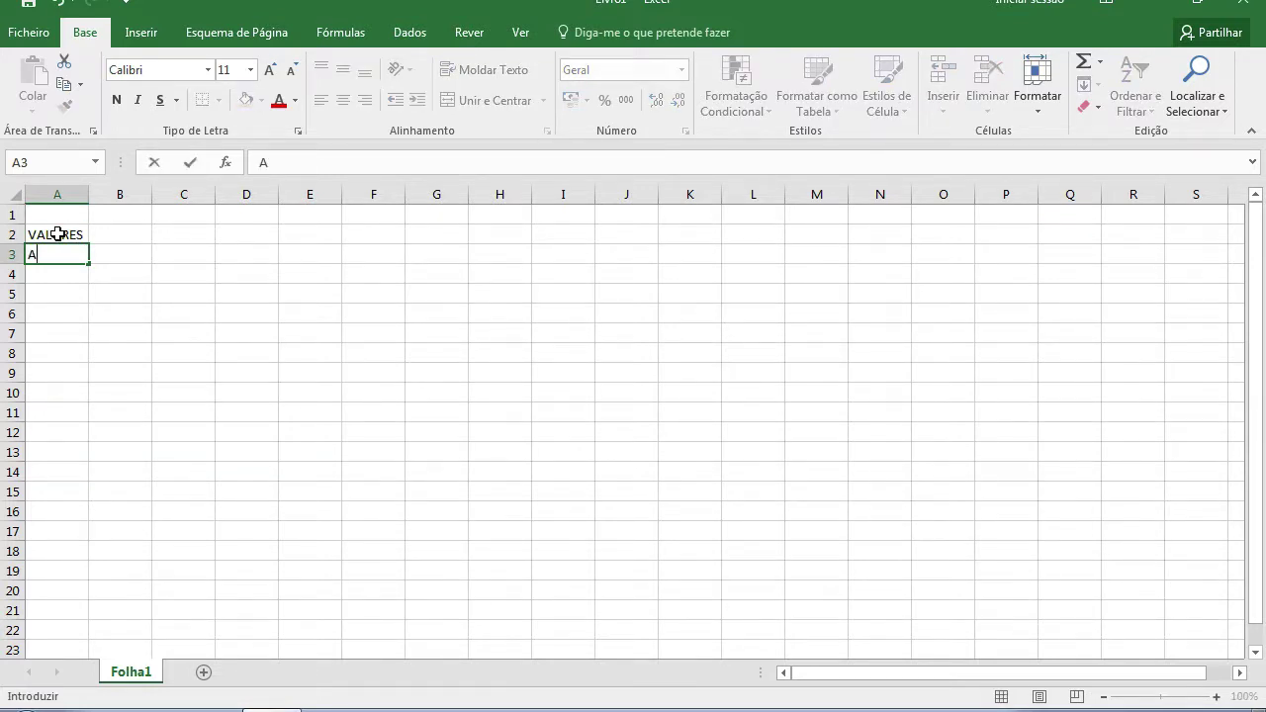
{"action": "key", "text": "Return"}
{"action": "type", "text": "B"}
{"action": "key", "text": "Return"}
{"action": "type", "text": "C"}
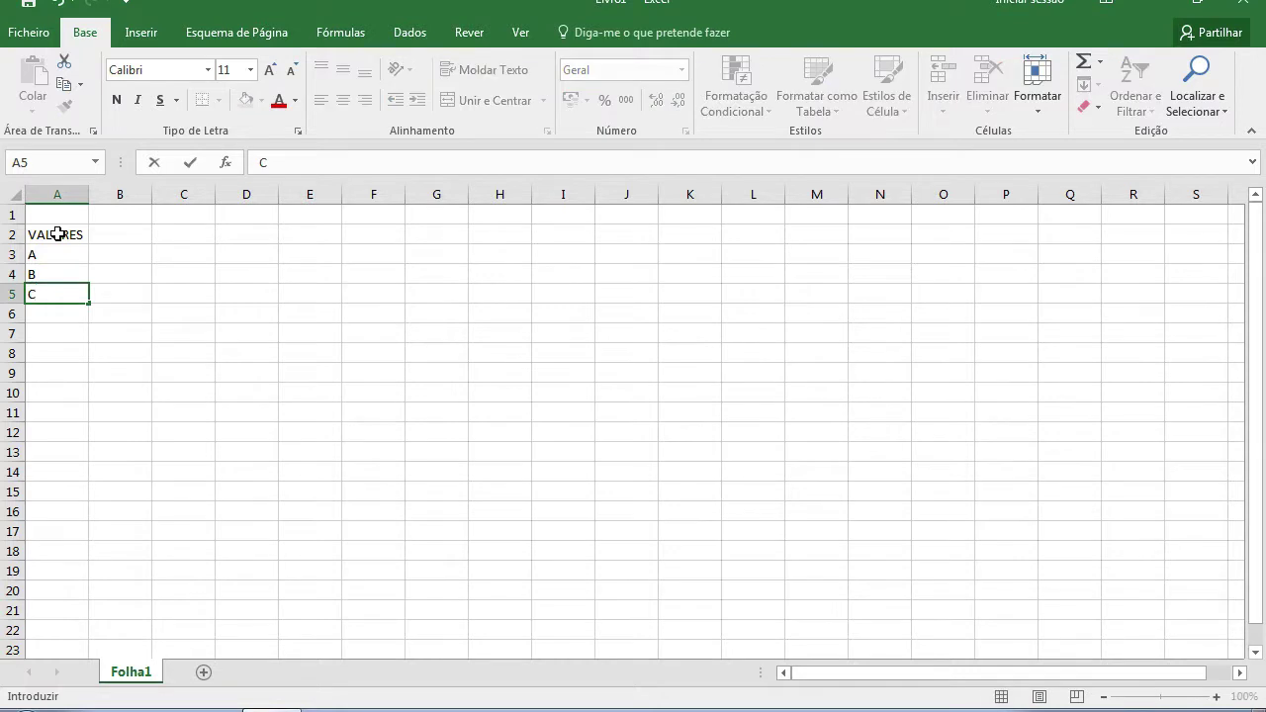
{"action": "key", "text": "Return"}
Step: Enter the values 7, 4 and 8 beside A, B and C in B3:B5
{"action": "key", "text": "Right"}
{"action": "key", "text": "Up"}
{"action": "key", "text": "Up"}
{"action": "key", "text": "Up"}
{"action": "type", "text": "7"}
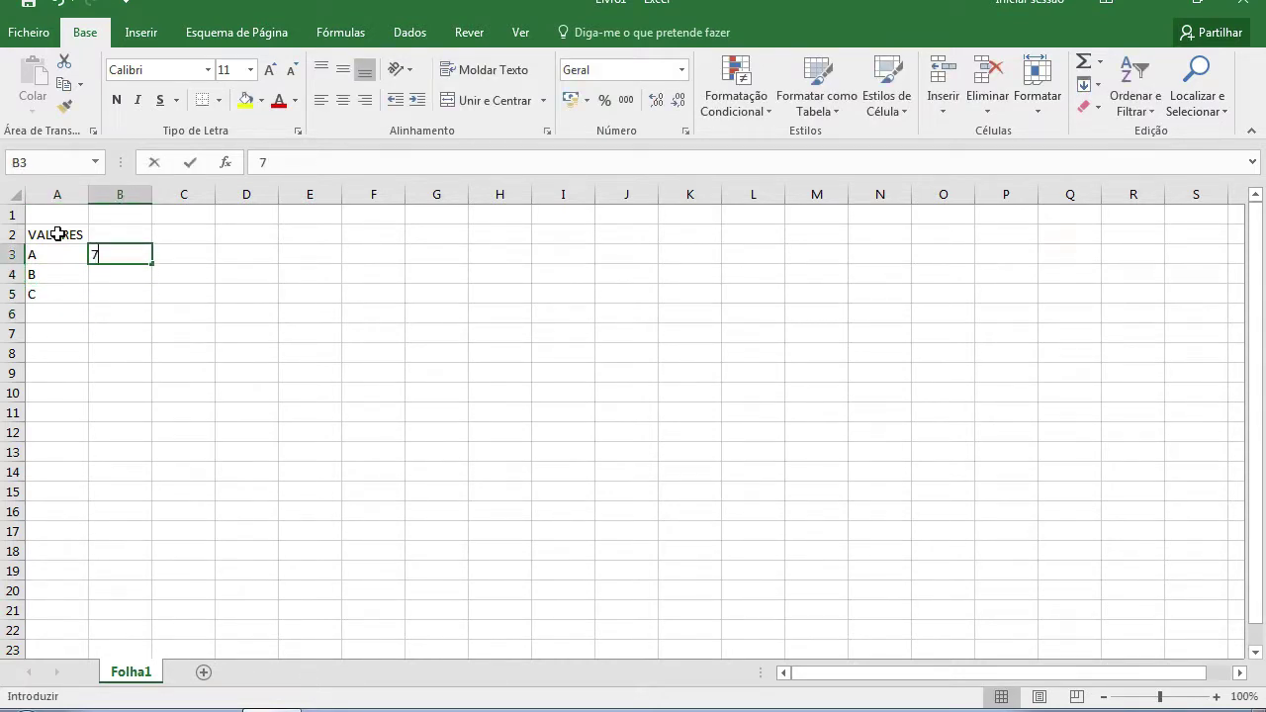
{"action": "key", "text": "Return"}
{"action": "type", "text": "4"}
{"action": "key", "text": "Return"}
{"action": "type", "text": "8"}
{"action": "key", "text": "Return"}
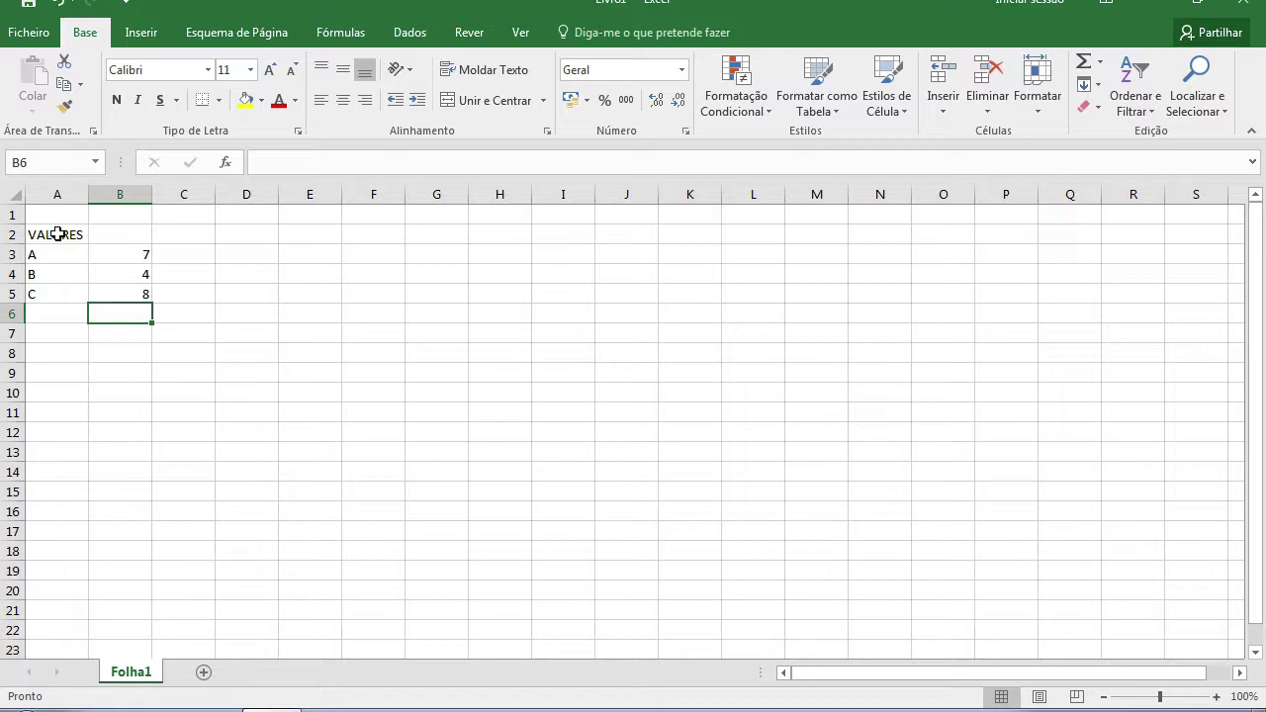
{"action": "key", "text": "Down"}
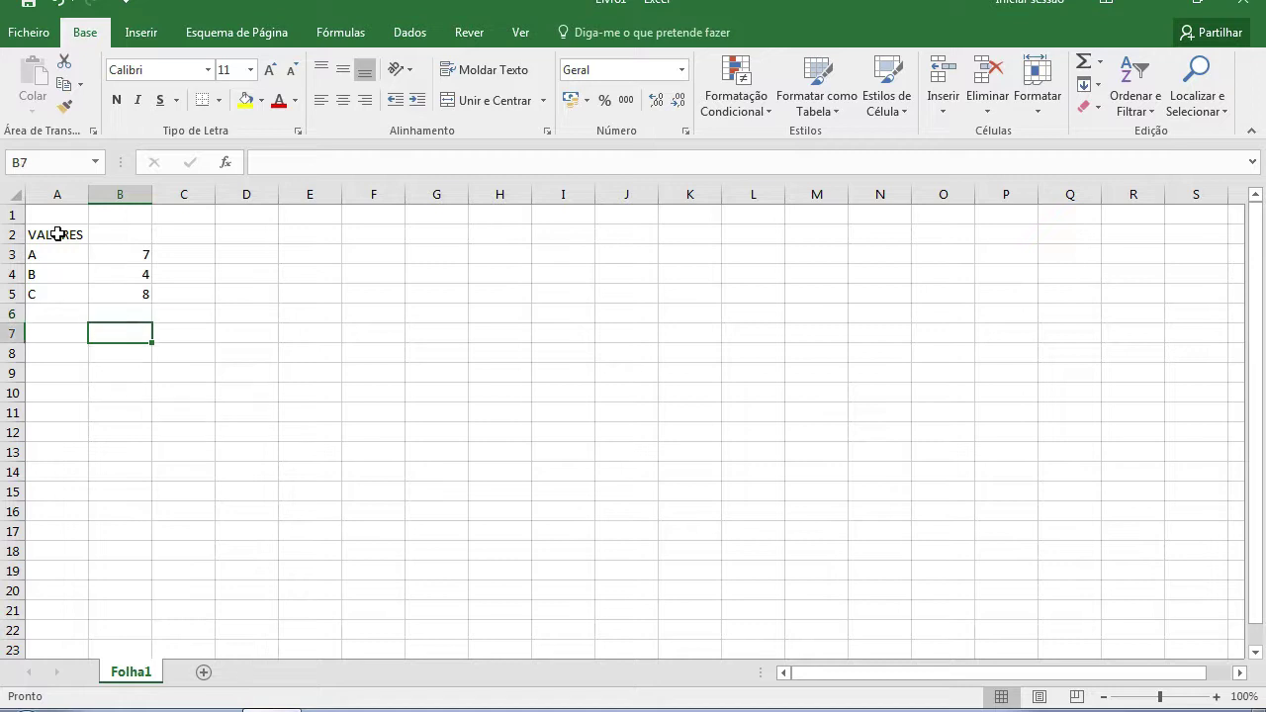
{"action": "key", "text": "Down"}
{"action": "key", "text": "Right"}
{"action": "key", "text": "Up"}
{"action": "key", "text": "Up"}
{"action": "key", "text": "Right"}
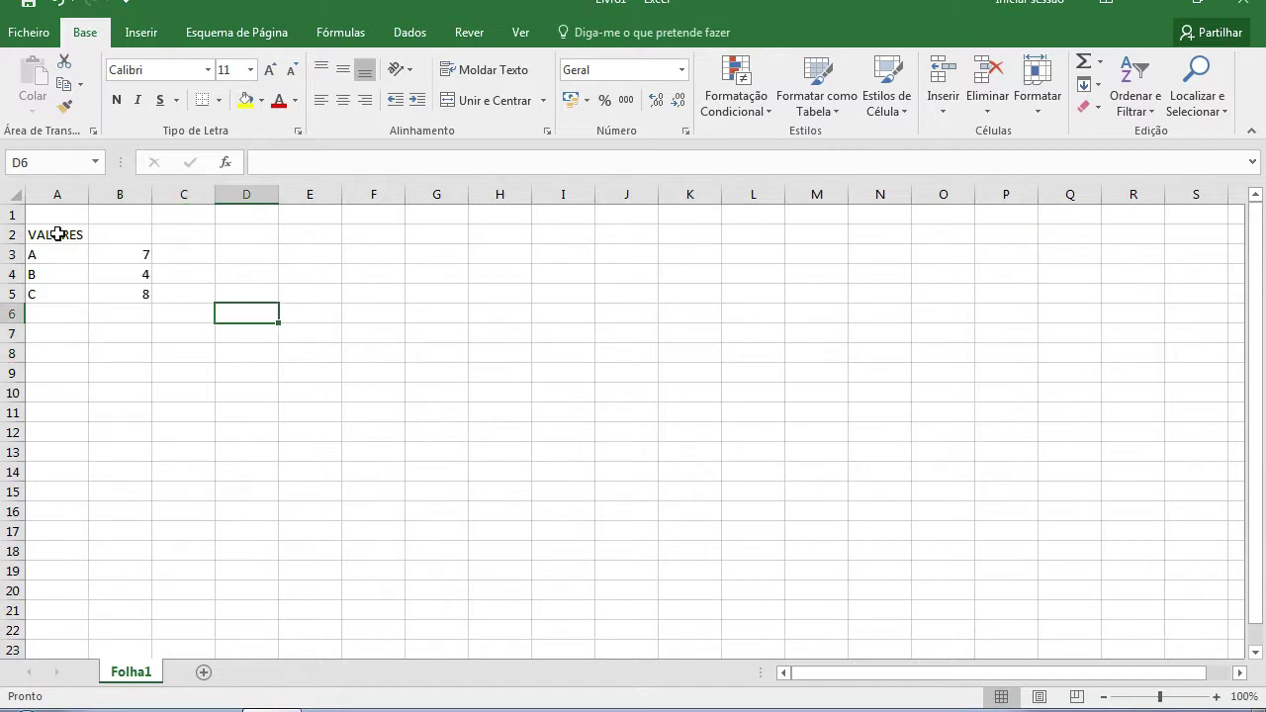
Step: Fill D6:D13 with 1 to 8 by extending the 1, 2 series downward
{"action": "type", "text": "1"}
{"action": "key", "text": "Return"}
{"action": "type", "text": "2"}
{"action": "key", "text": "Return"}
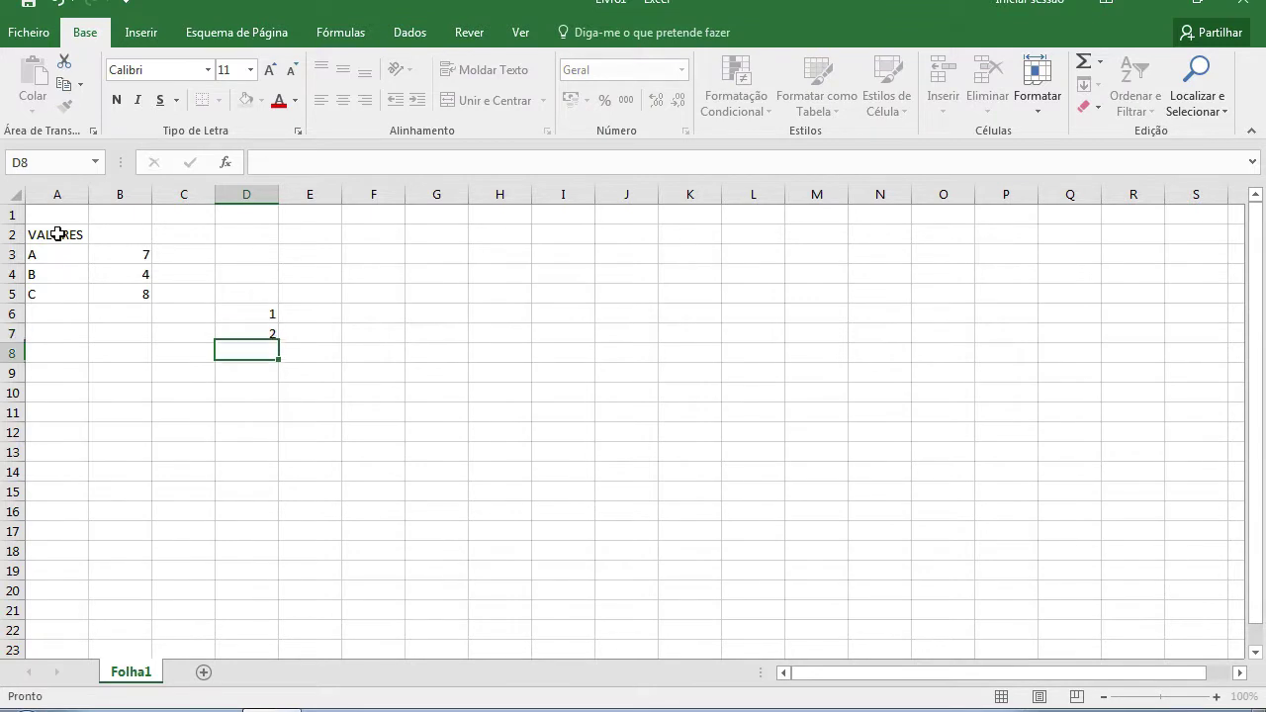
{"action": "key", "text": "Up"}
{"action": "key", "text": "Up"}
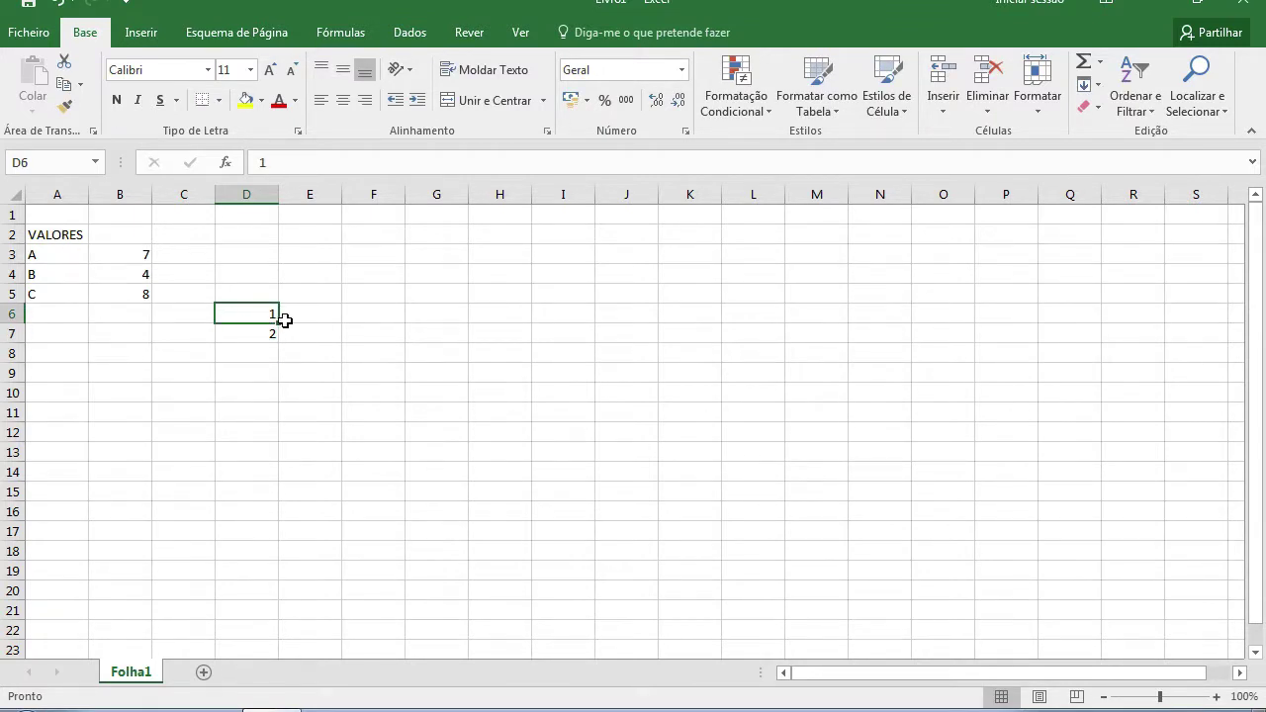
{"action": "left_click", "coordinate": [261, 336]}
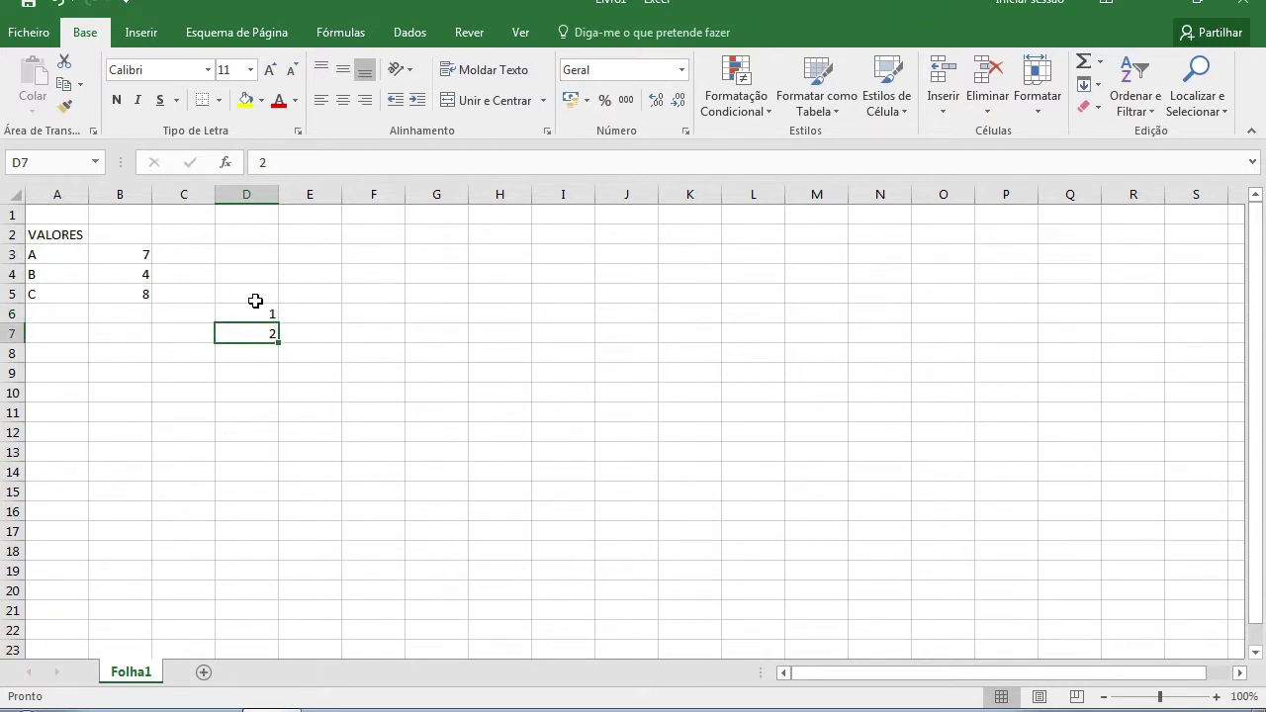
{"action": "mouse_move", "coordinate": [248, 314]}
{"action": "left_mouse_down"}
{"action": "mouse_move", "coordinate": [254, 337]}
{"action": "mouse_move", "coordinate": [274, 341]}
{"action": "mouse_move", "coordinate": [265, 462]}
{"action": "left_mouse_up"}
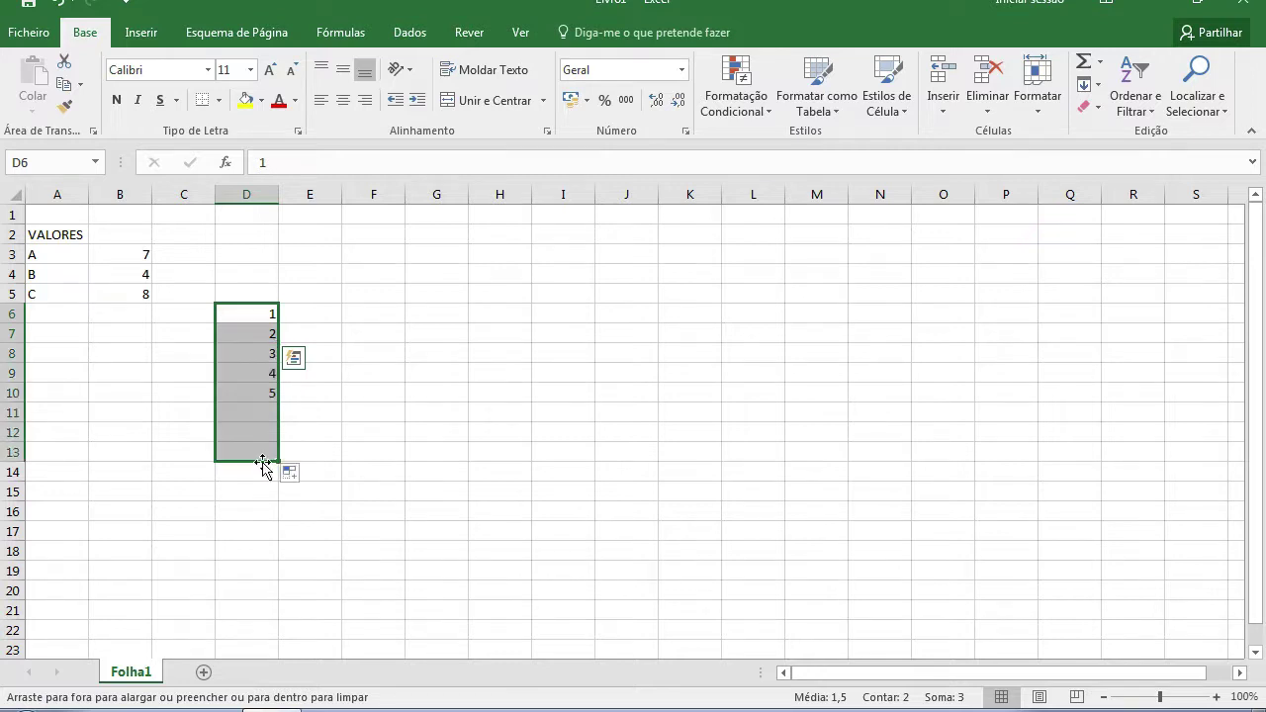
{"action": "left_click", "coordinate": [310, 314]}
Step: Label E6 as A x B and E7 as A ^ C
{"action": "type", "text": "A"}
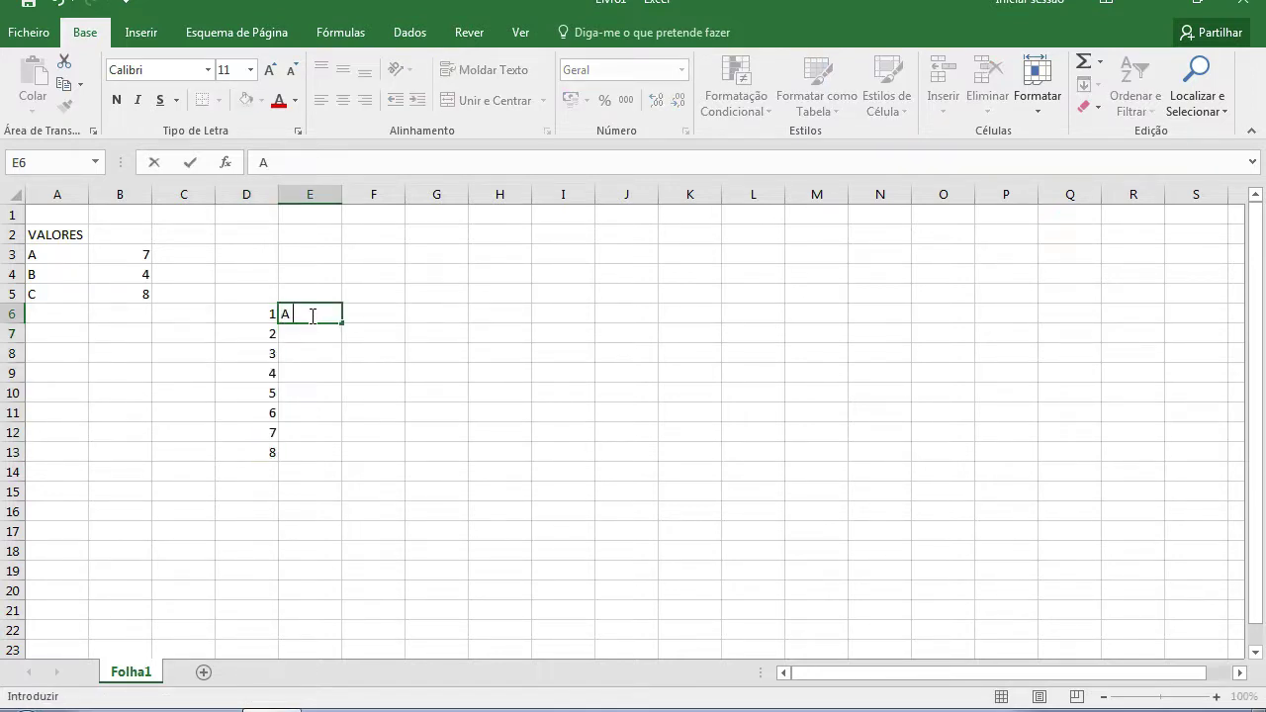
{"action": "type", "text": "("}
{"action": "key", "text": "BackSpace"}
{"action": "type", "text": "x"}
{"action": "type", "text": "("}
{"action": "key", "text": "BackSpace"}
{"action": "type", "text": "B"}
{"action": "key", "text": "Return"}
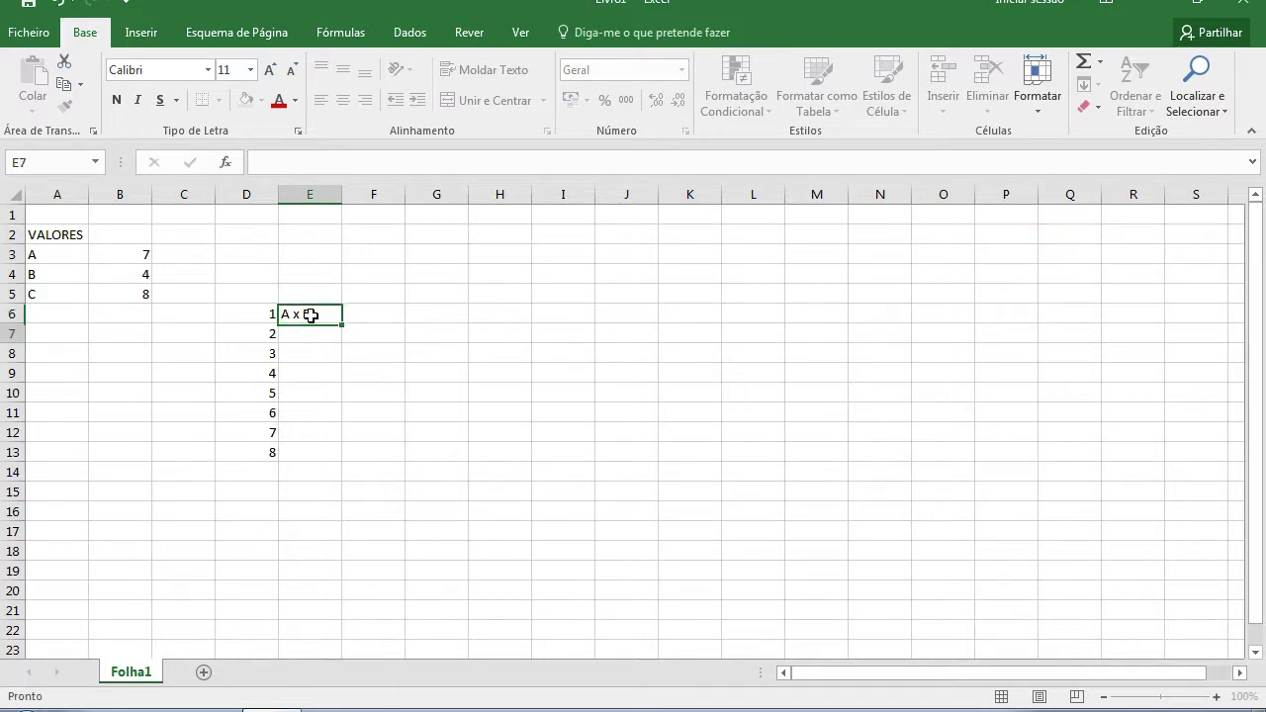
{"action": "type", "text": "A "}
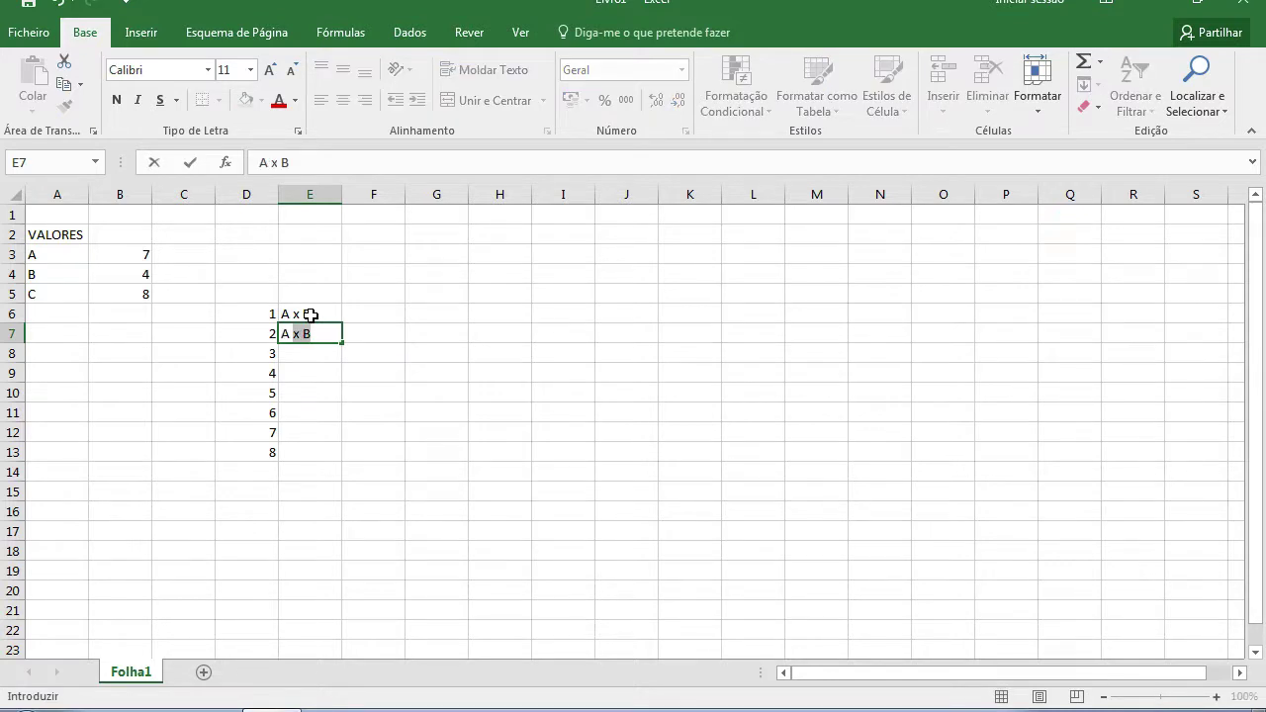
{"action": "type", "text": "ª"}
{"action": "key", "text": "BackSpace"}
{"action": "type", "text": "^"}
{"action": "type", "text": " C"}
{"action": "key", "text": "Return"}
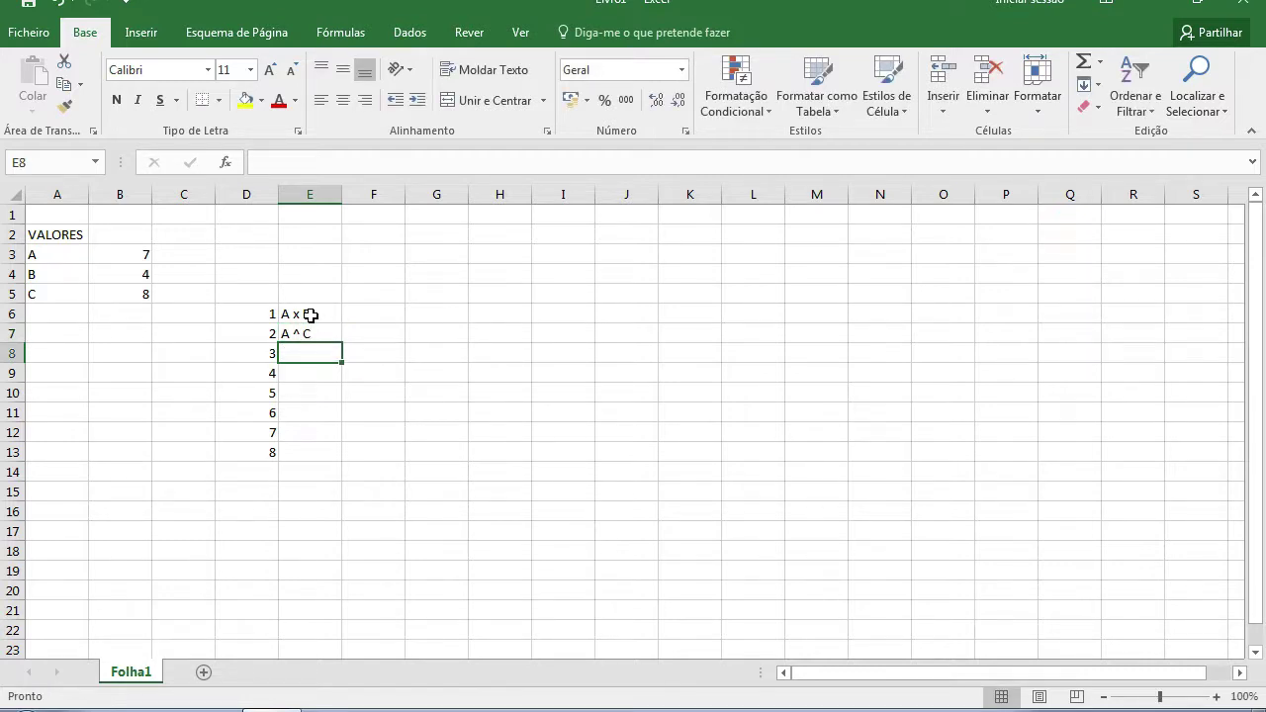
Step: Label E8 RAIZ QUADRADA DE B and begin the C / B label in E9
{"action": "type", "text": "RAIS"}
{"action": "key", "text": "BackSpace"}
{"action": "type", "text": "Z "}
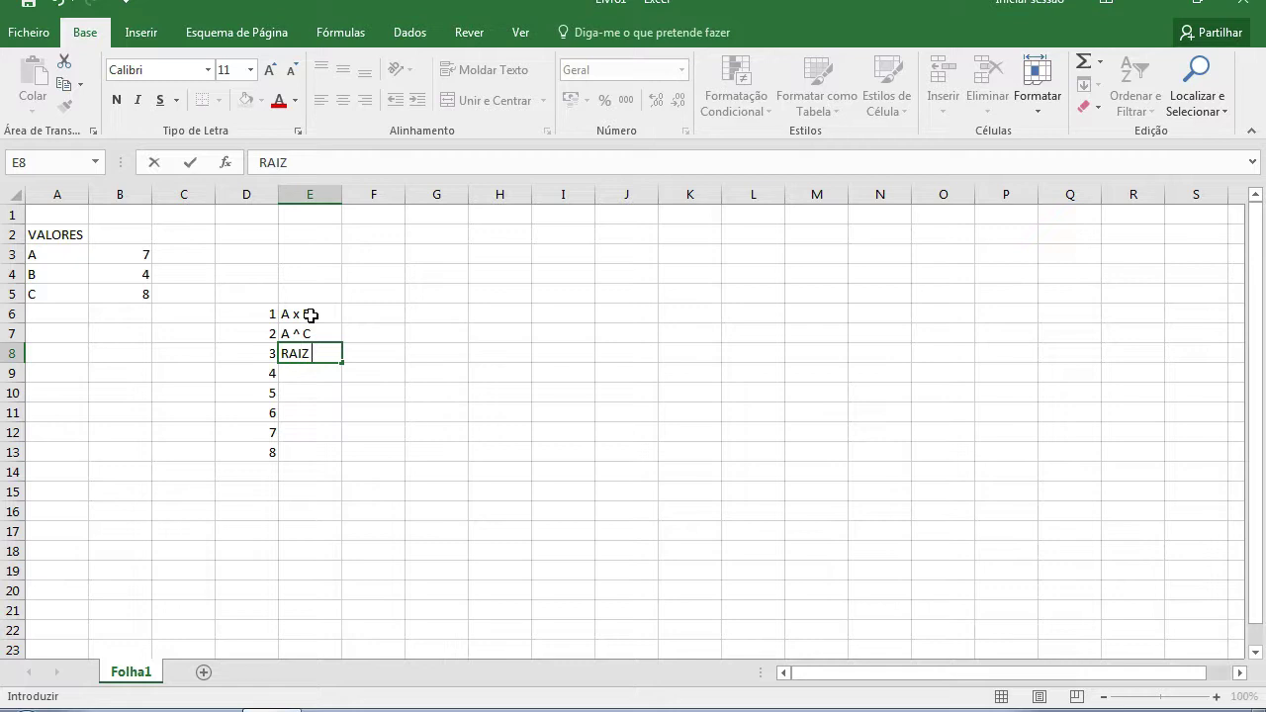
{"action": "type", "text": "QUADRADA"}
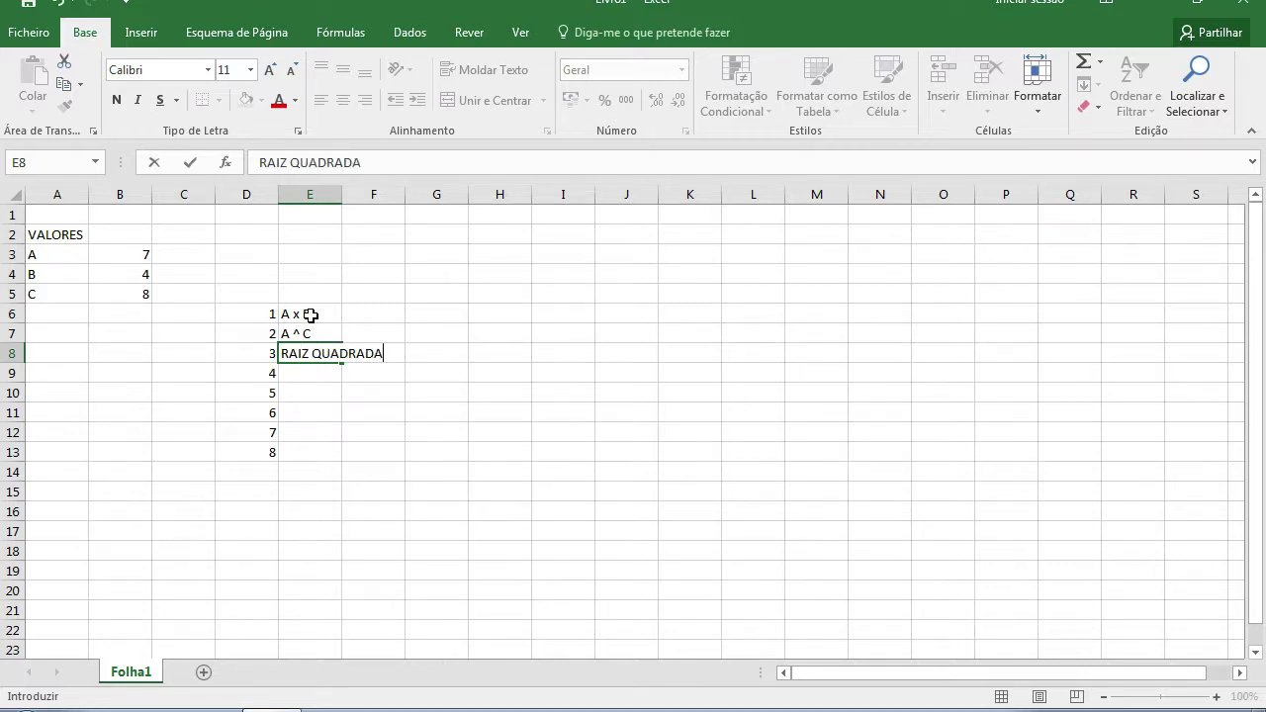
{"action": "type", "text": " DE"}
{"action": "type", "text": " B"}
{"action": "key", "text": "Return"}
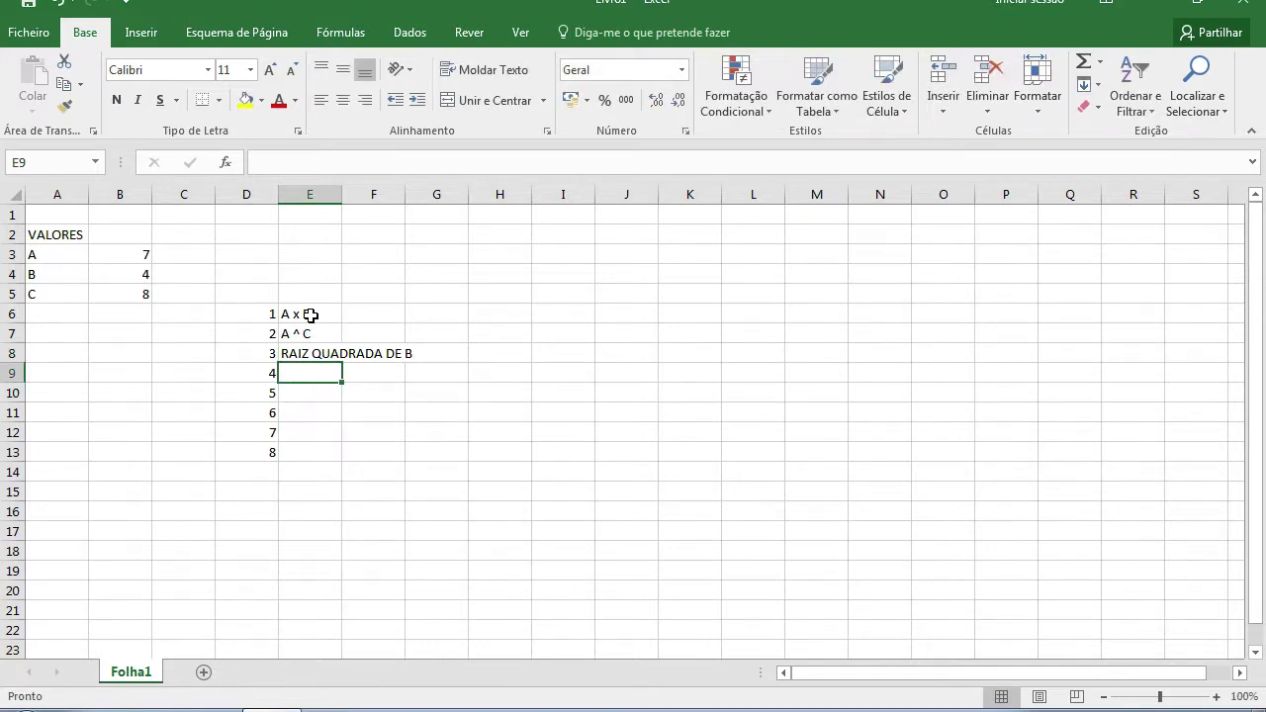
{"action": "type", "text": "C /"}
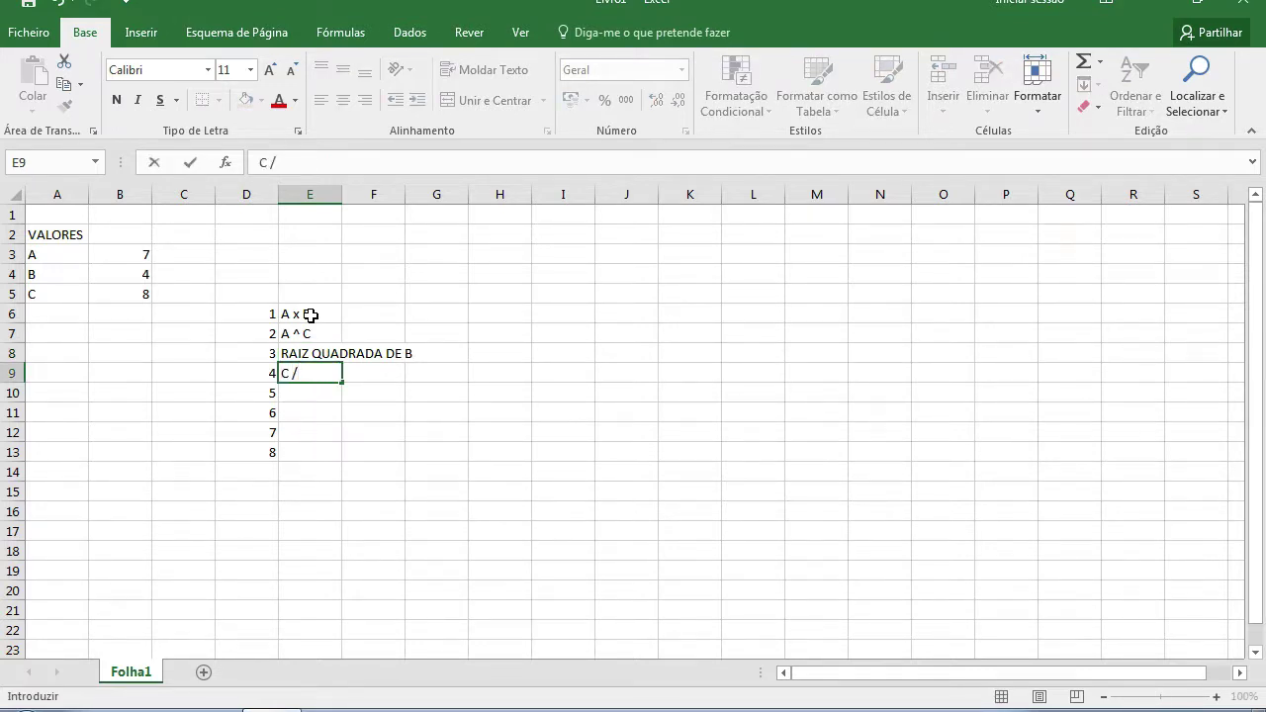
{"action": "type", "text": " B"}
Step: Finish the C / B label in E9 and add RESTO (A / B) in E10
{"action": "key", "text": "BackSpace"}
{"action": "type", "text": "B"}
{"action": "key", "text": "ctrl+Return"}
{"action": "key", "text": "Return"}
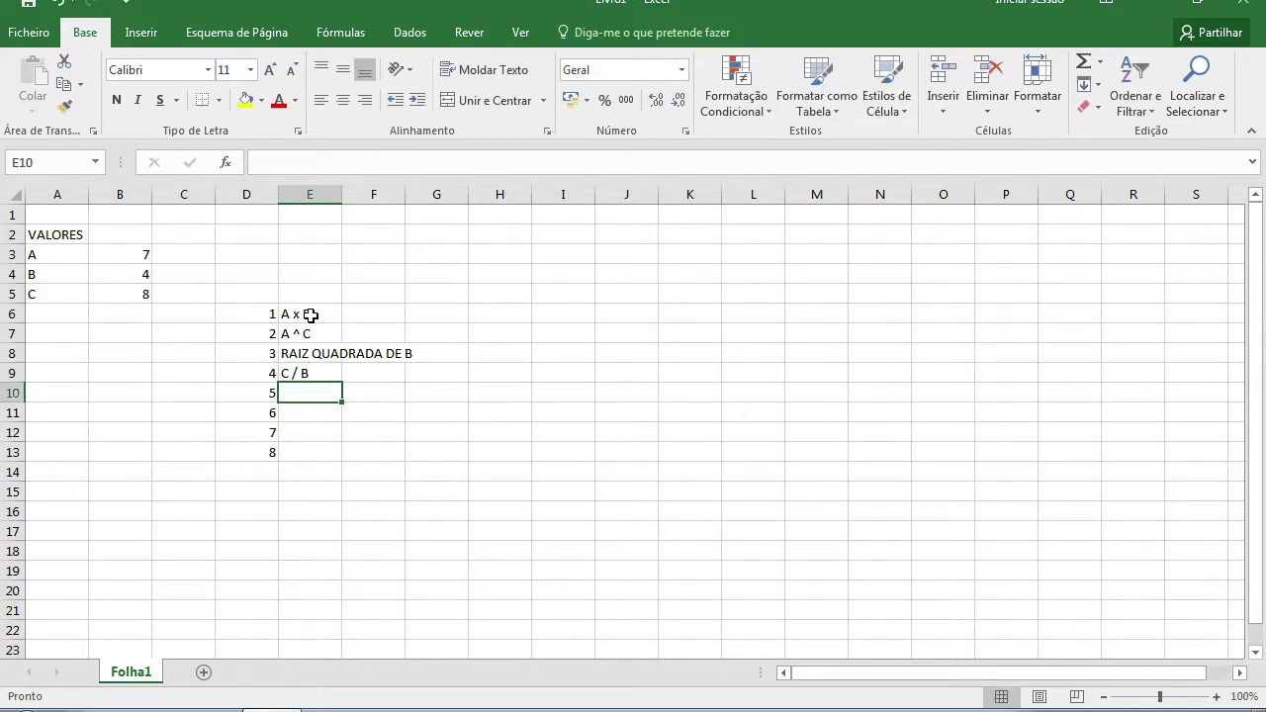
{"action": "type", "text": "RESTO"}
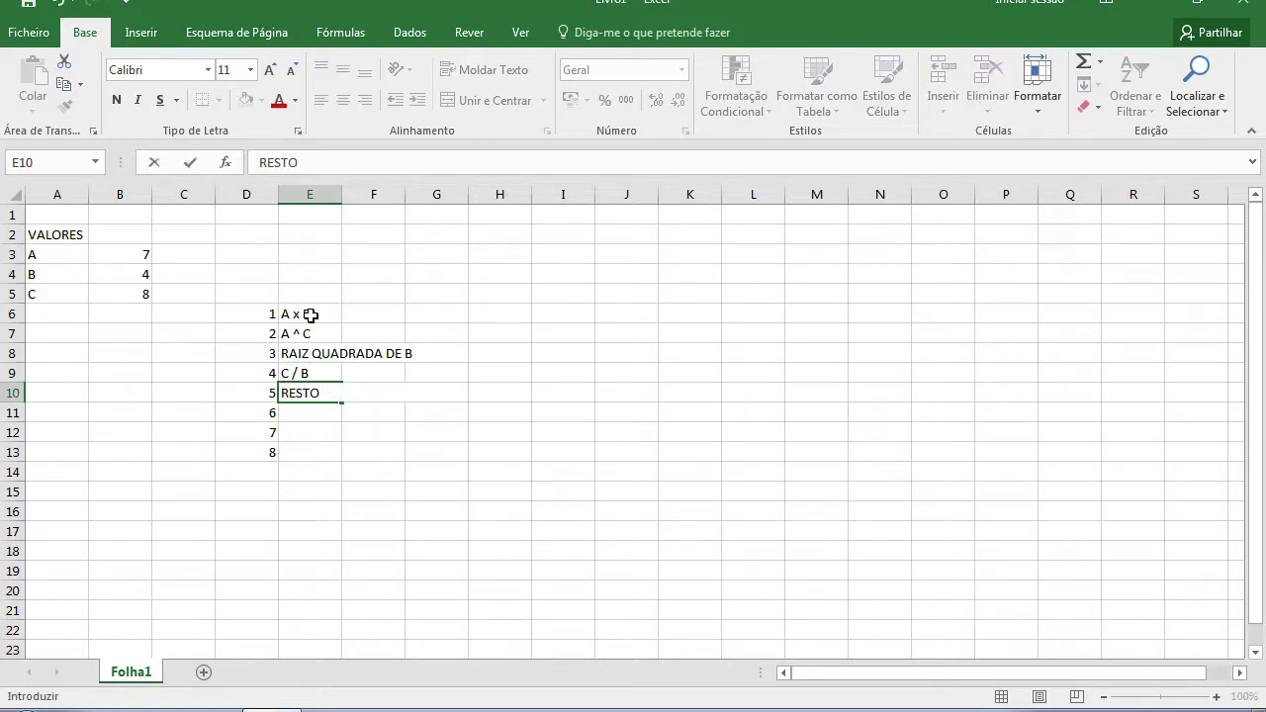
{"action": "type", "text": " (A /"}
{"action": "type", "text": " B)"}
{"action": "key", "text": "Return"}
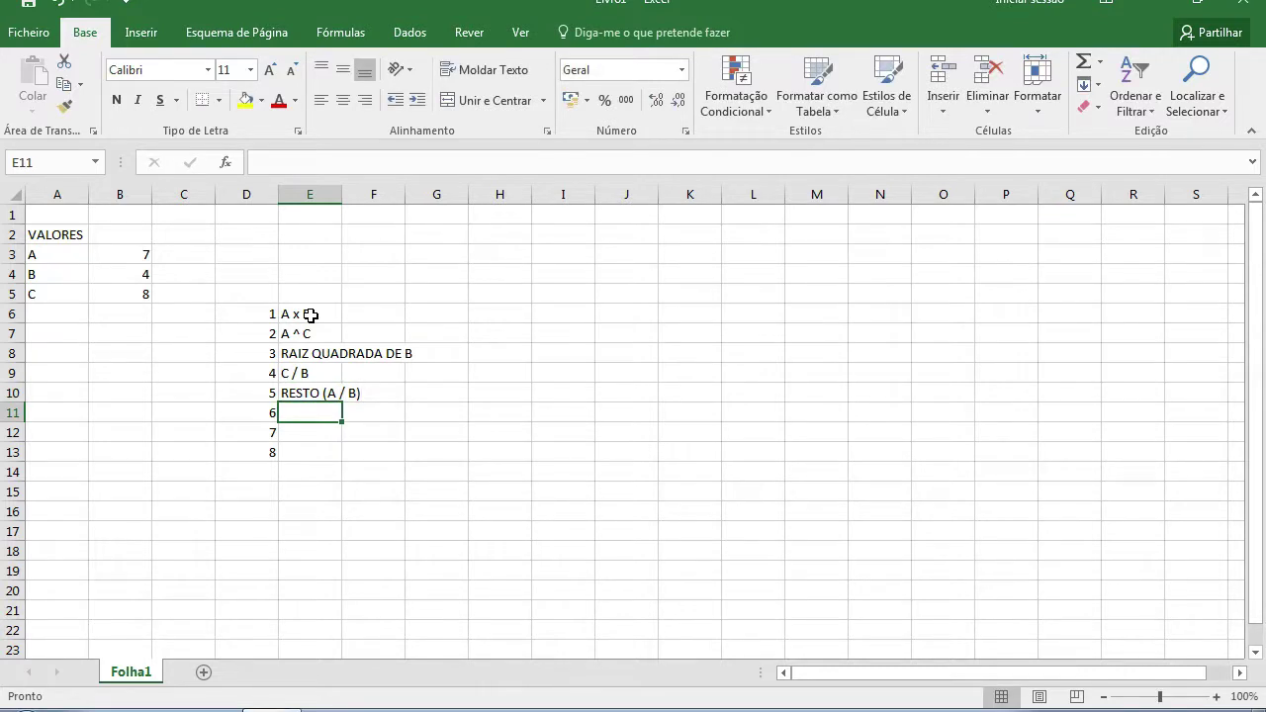
Step: Add the labels ABSOLUTO(B-C), GRAUS(A) and TRUNCAR(GRAUS(A)) in E11:E13
{"action": "type", "text": "ABSOLU"}
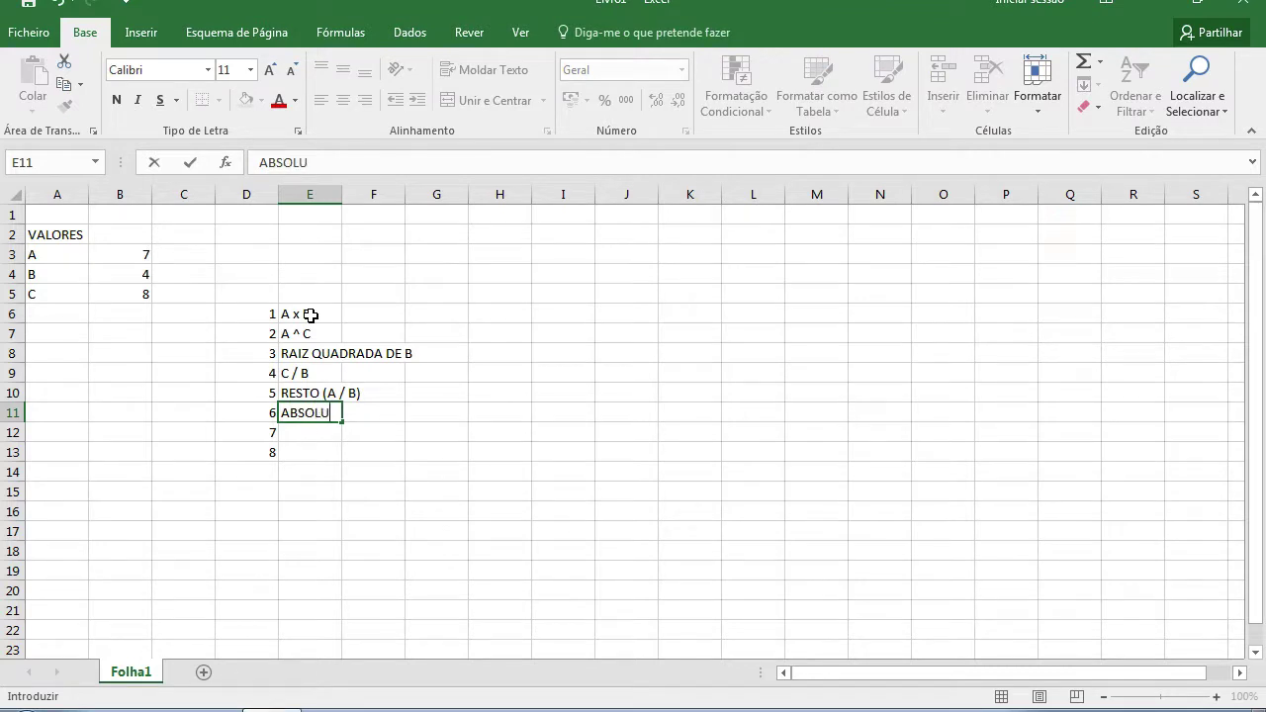
{"action": "type", "text": "TO("}
{"action": "type", "text": "B-"}
{"action": "type", "text": "C)"}
{"action": "key", "text": "Return"}
{"action": "type", "text": "GR"}
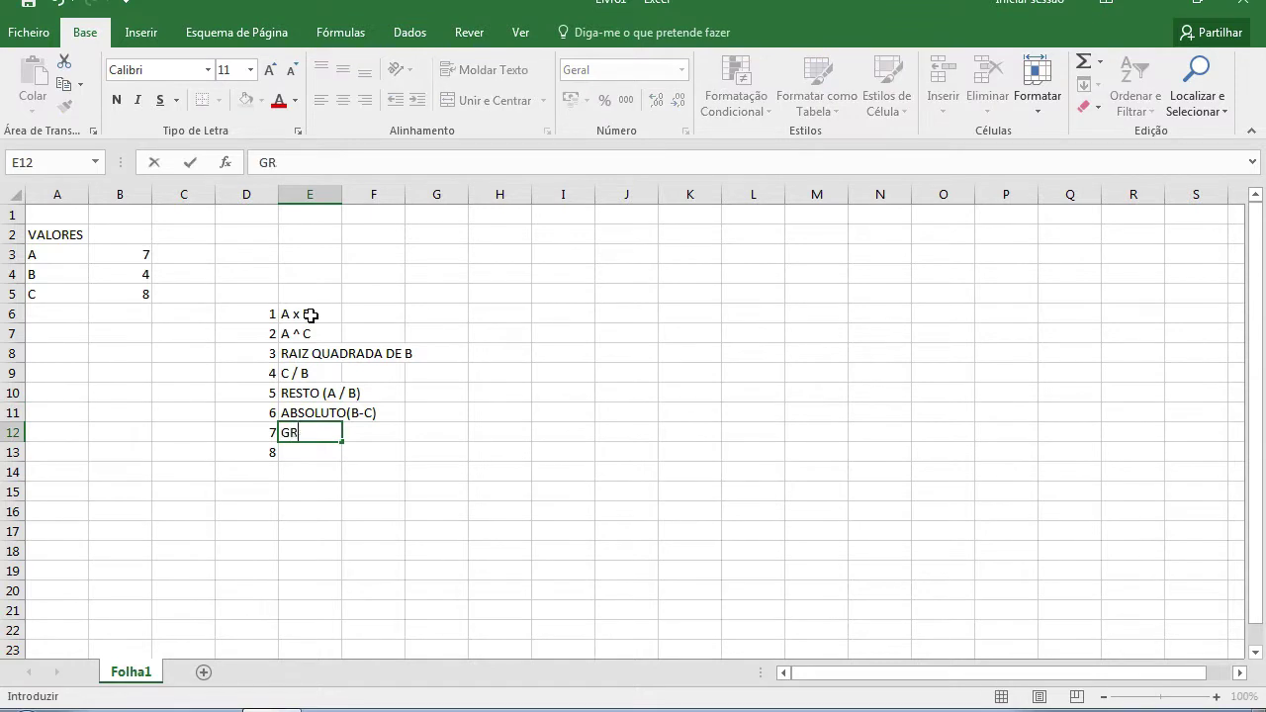
{"action": "type", "text": "AUS(A)"}
{"action": "key", "text": "Return"}
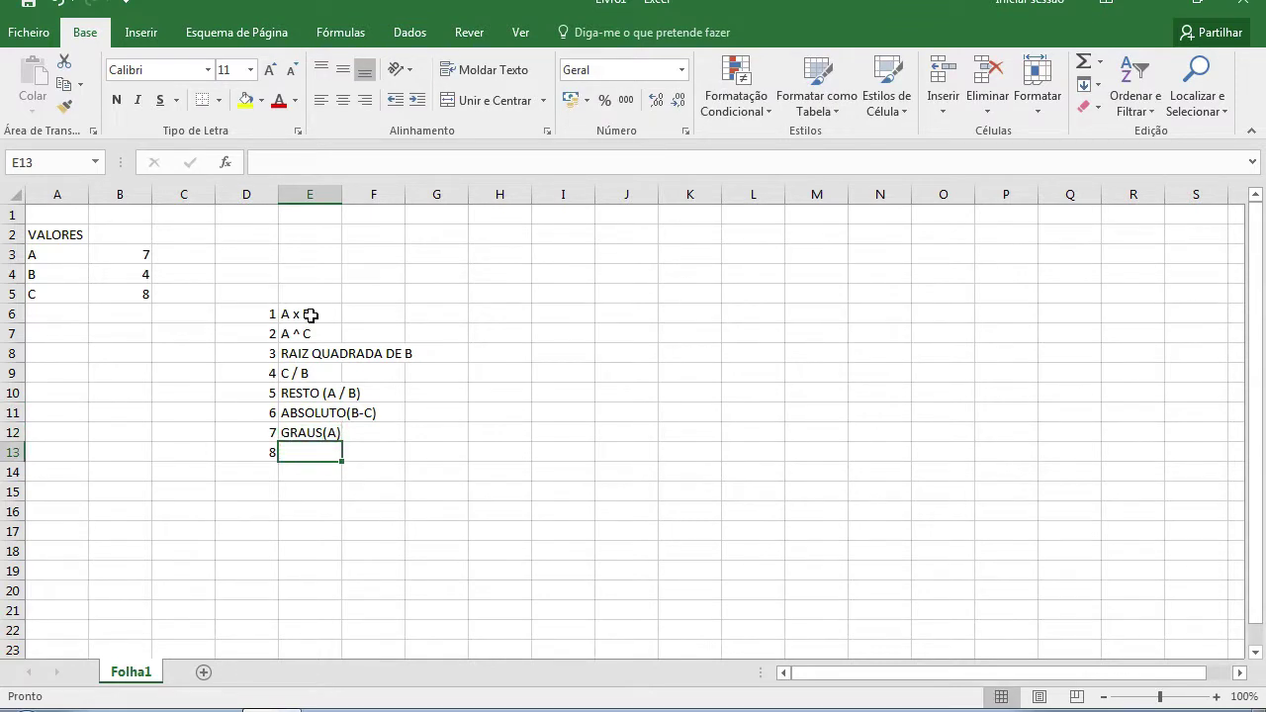
{"action": "type", "text": "TRUNCAR"}
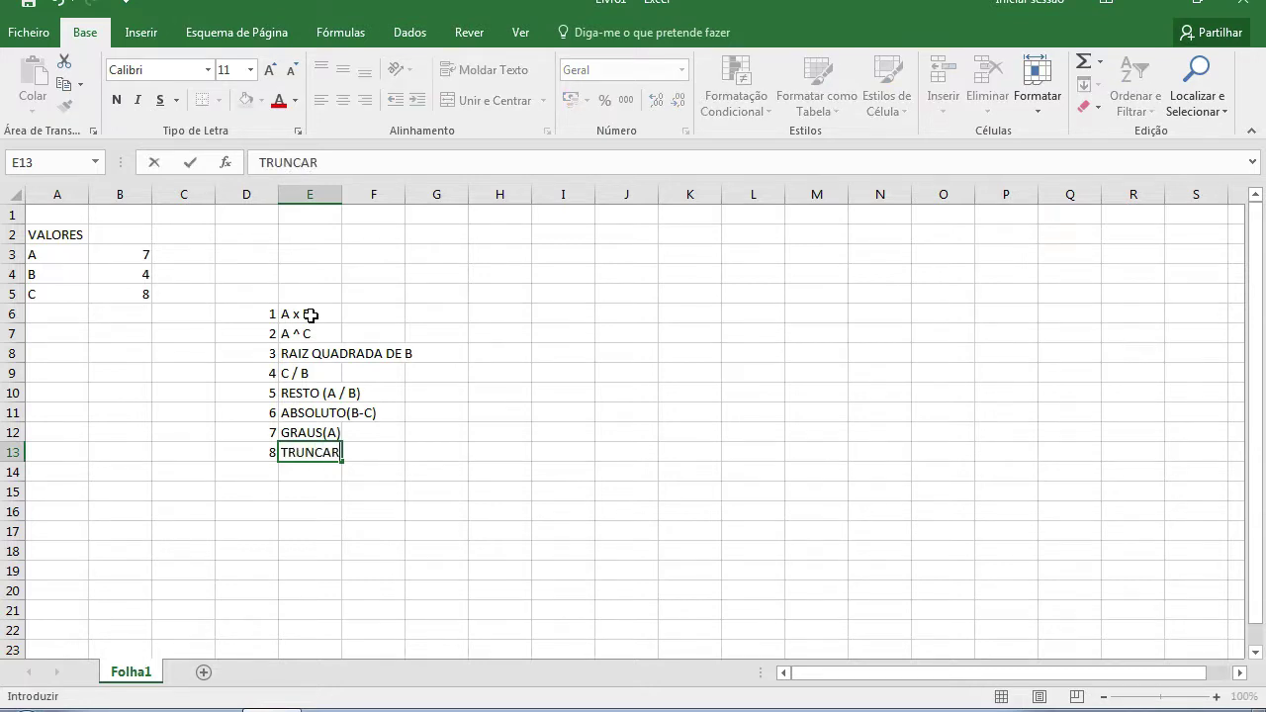
{"action": "type", "text": "(GRAUS"}
{"action": "type", "text": "(aa)"}
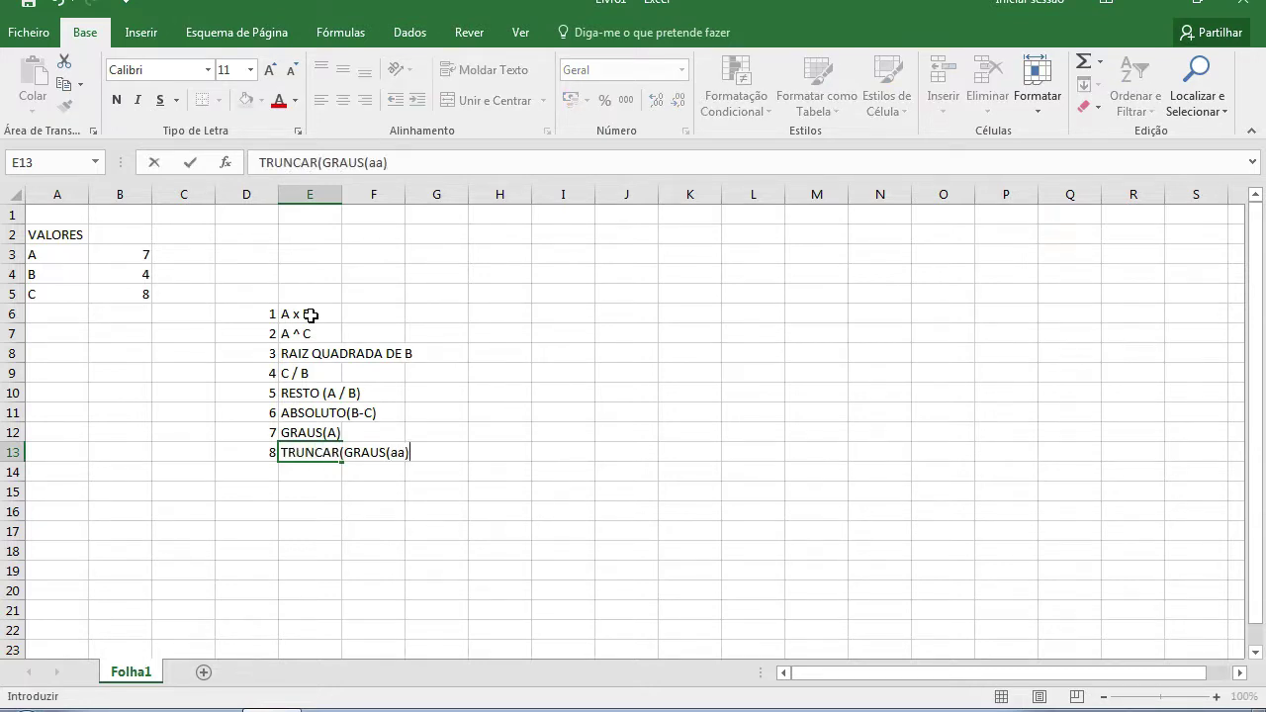
{"action": "key", "text": "BackSpace"}
{"action": "key", "text": "BackSpace"}
{"action": "key", "text": "BackSpace"}
{"action": "type", "text": "A))"}
{"action": "key", "text": "Return"}
{"action": "left_click", "coordinate": [311, 314]}
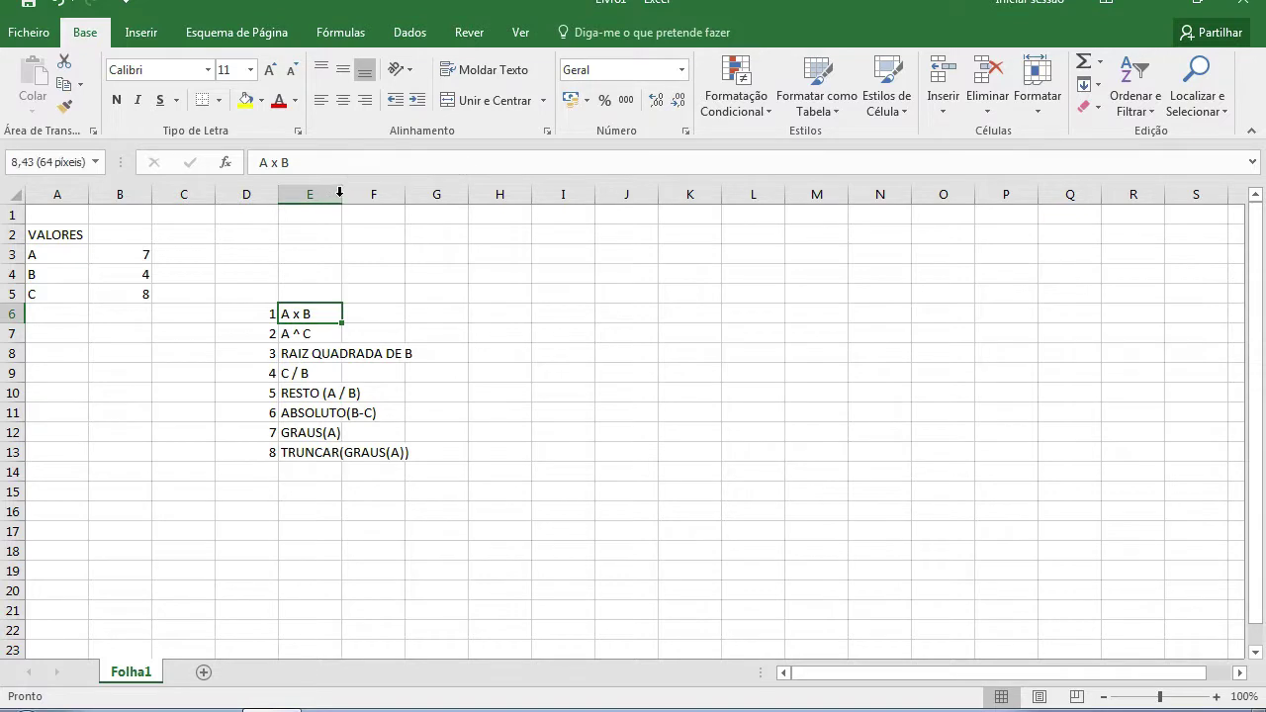
Step: Autofit column E to its labels and apply all borders to A2:B5
{"action": "double_click", "coordinate": [342, 194]}
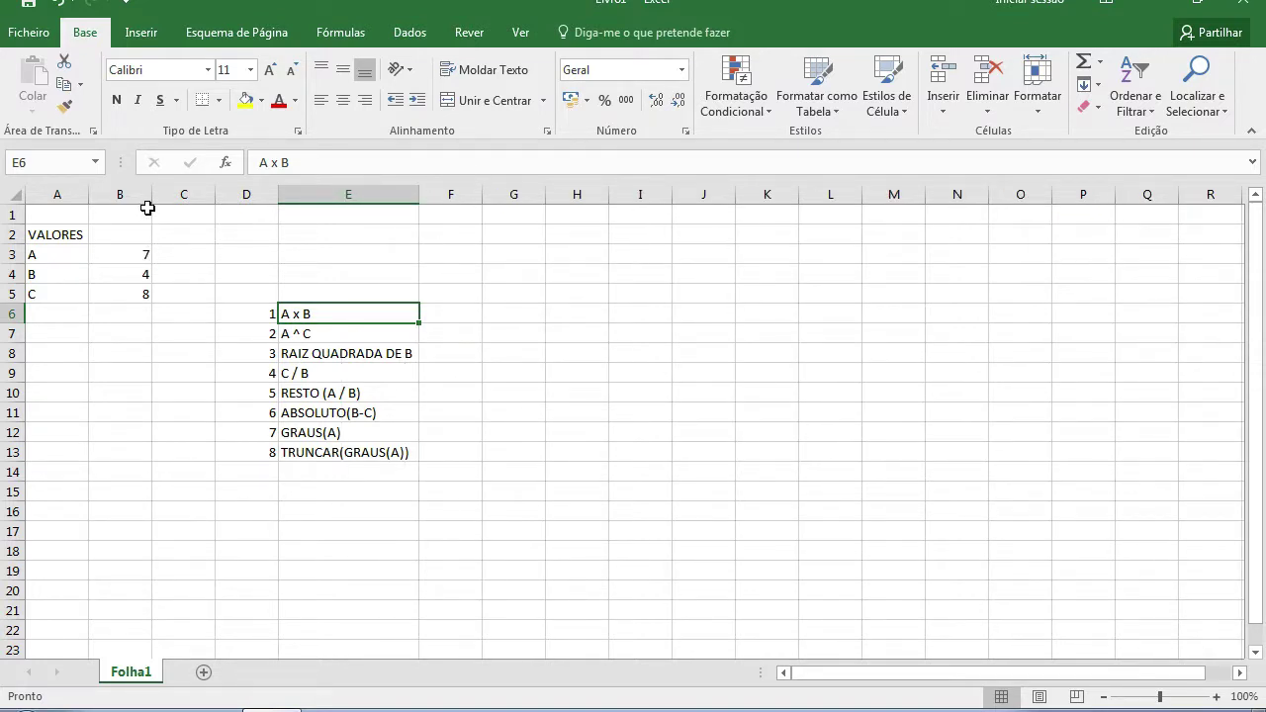
{"action": "left_click_drag", "start_coordinate": [50, 235], "coordinate": [121, 295]}
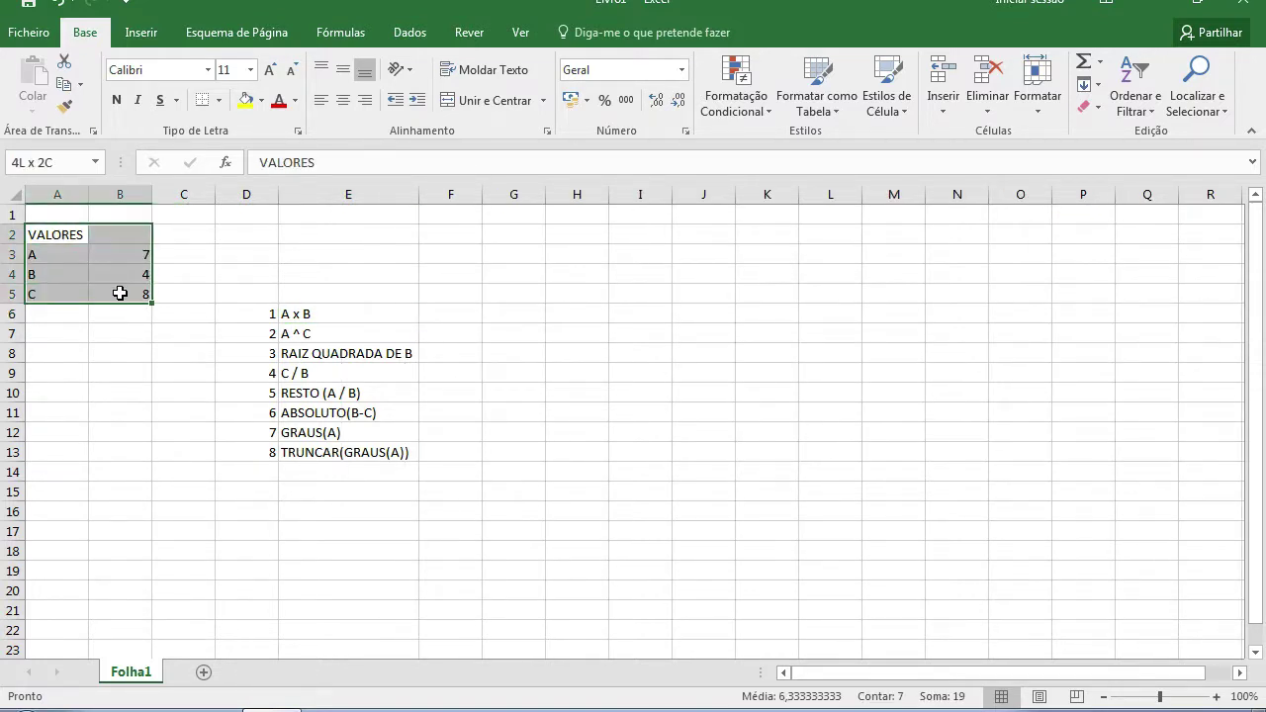
{"action": "left_click", "coordinate": [221, 99]}
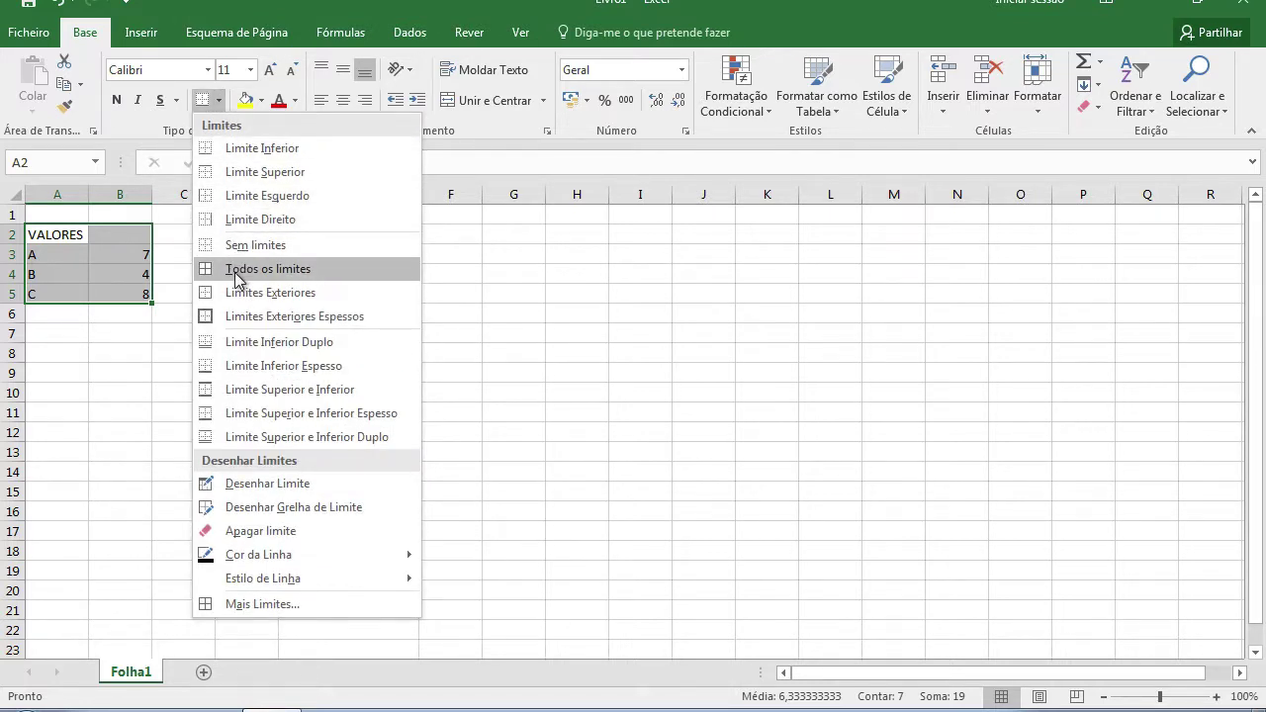
{"action": "left_click", "coordinate": [237, 276]}
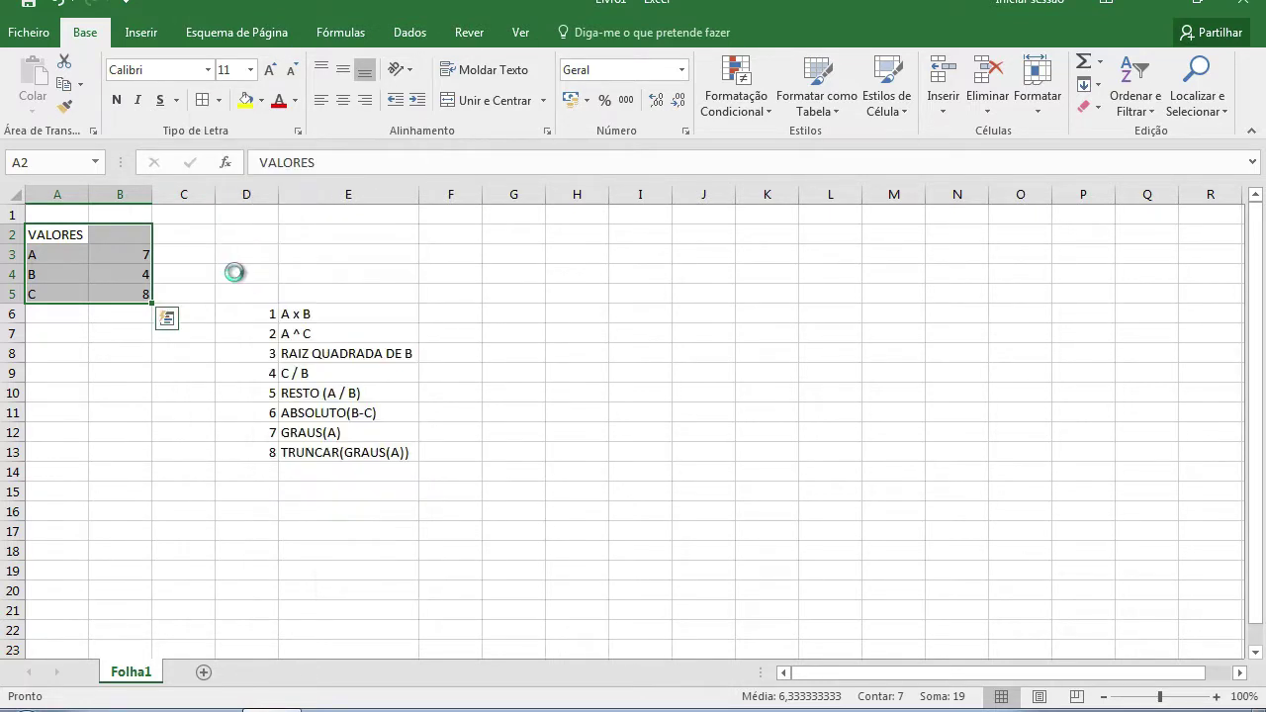
{"action": "left_click", "coordinate": [79, 234]}
{"action": "left_click_drag", "start_coordinate": [79, 234], "coordinate": [109, 234]}
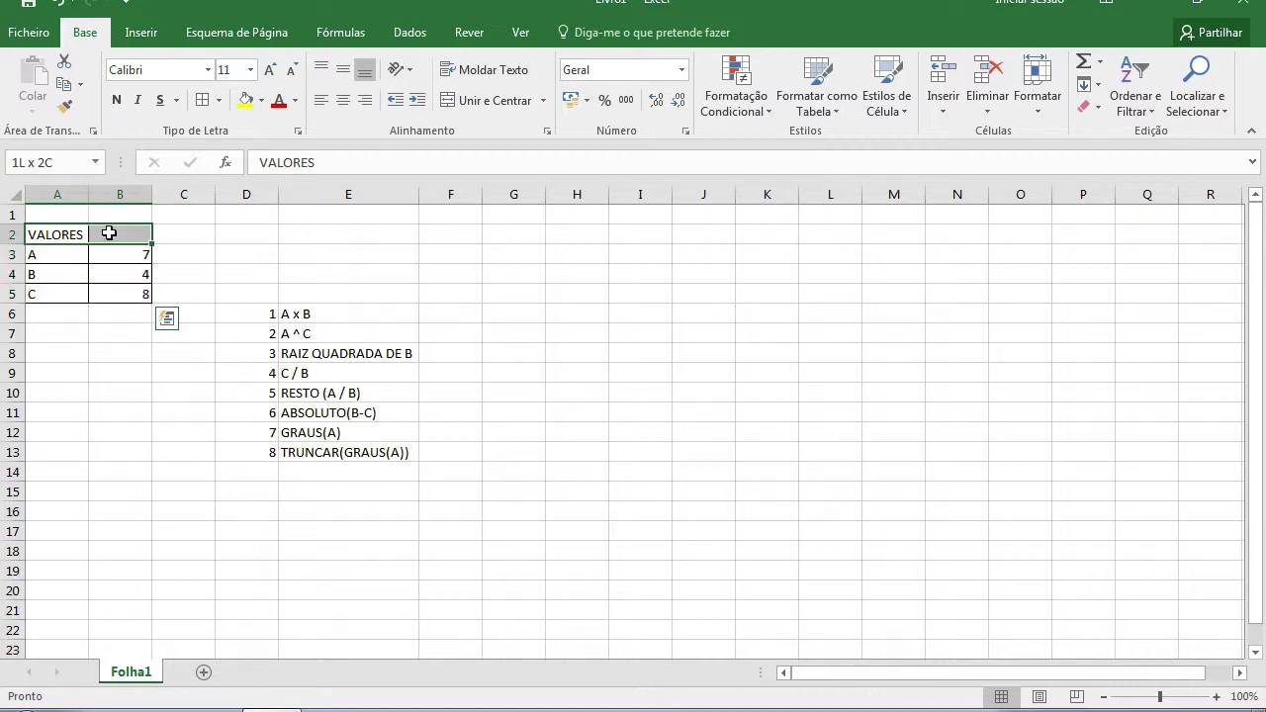
Step: Merge and centre VALORES over A2:B2, and apply all borders to D6:F13
{"action": "left_click", "coordinate": [468, 103]}
{"action": "mouse_move", "coordinate": [269, 312]}
{"action": "left_mouse_down"}
{"action": "mouse_move", "coordinate": [447, 466]}
{"action": "mouse_move", "coordinate": [442, 443]}
{"action": "left_mouse_up"}
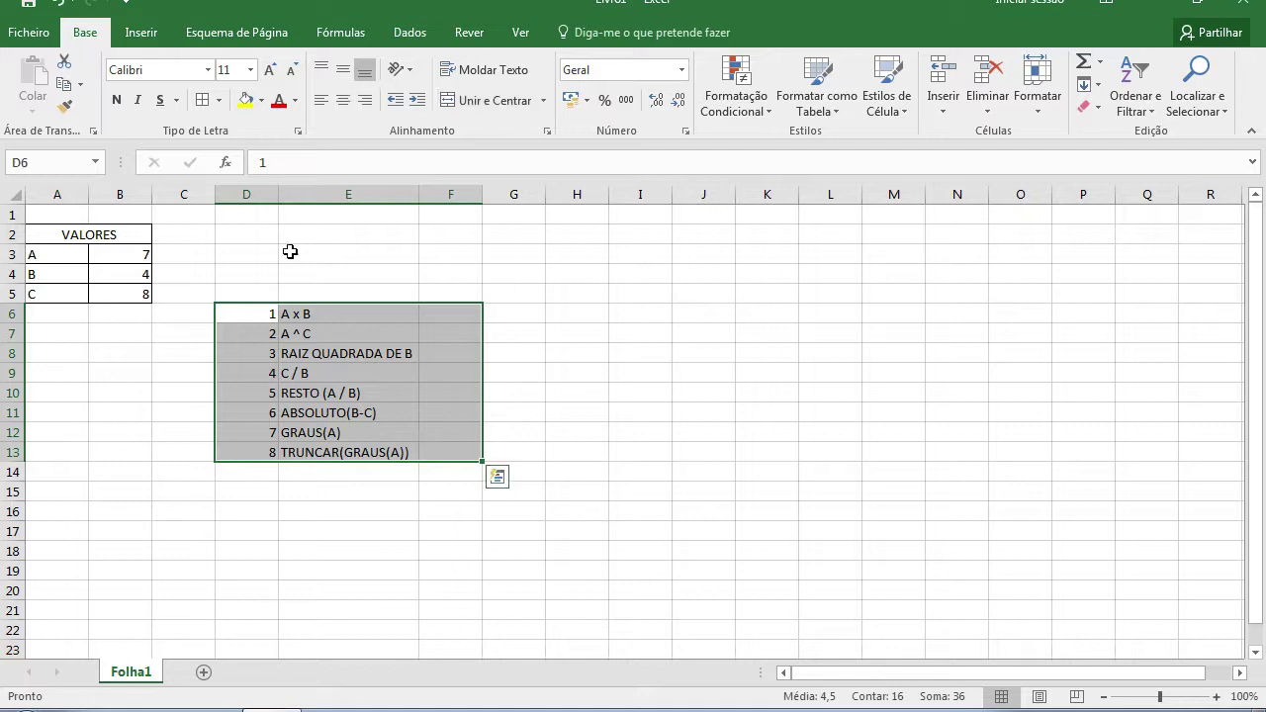
{"action": "left_click", "coordinate": [203, 101]}
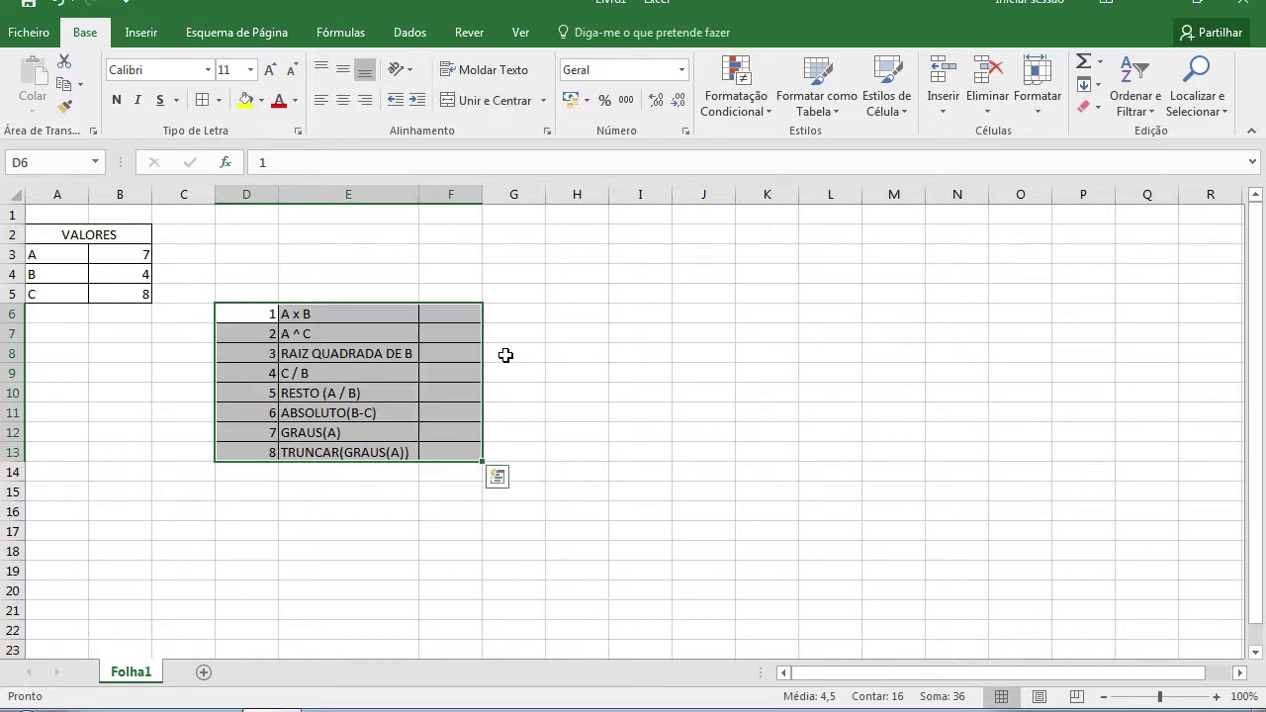
{"action": "left_click", "coordinate": [468, 346]}
{"action": "key", "text": "Up"}
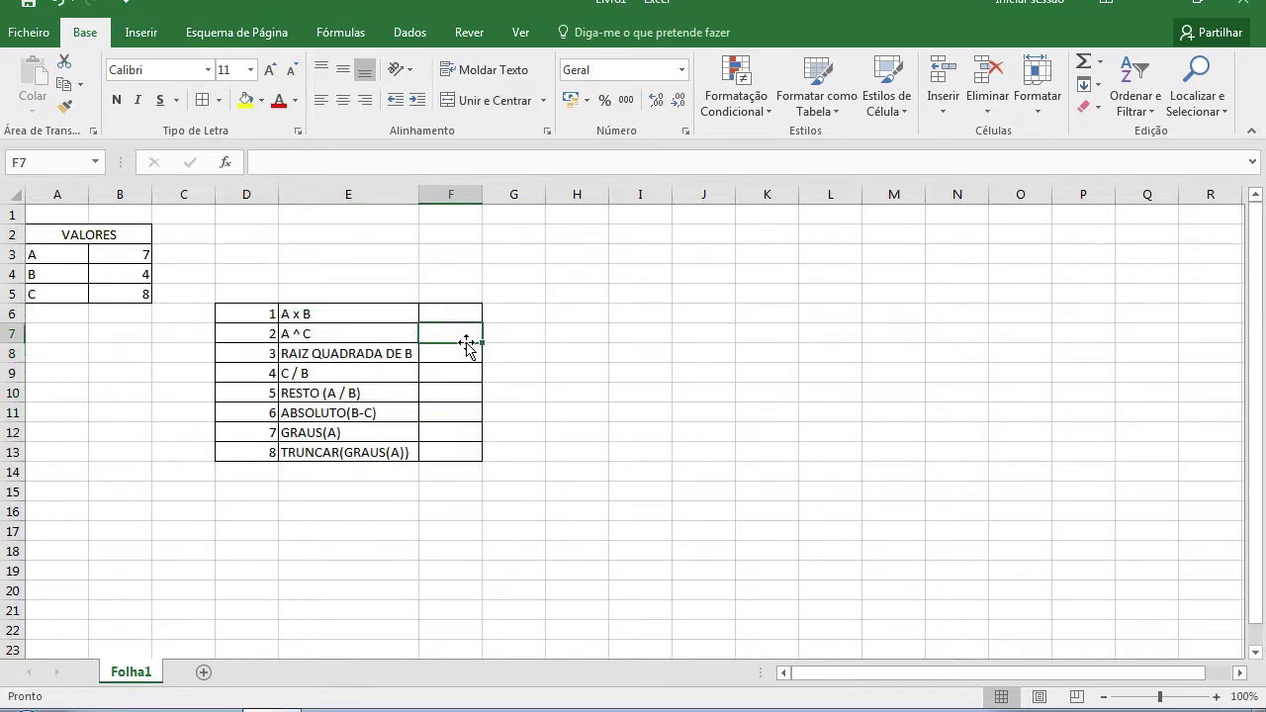
{"action": "key", "text": "Up"}
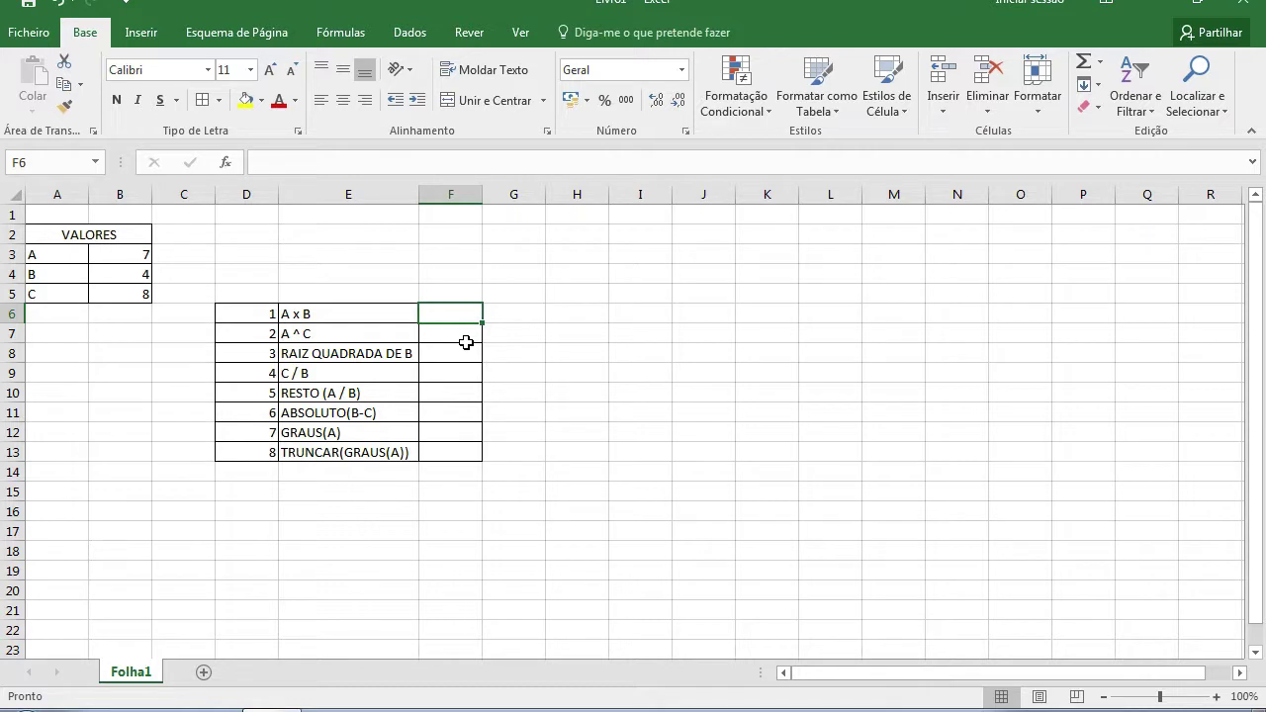
Step: Enter =PRODUTO(B3;B4) in F6, giving 28 for A x B
{"action": "key", "text": "alt+u"}
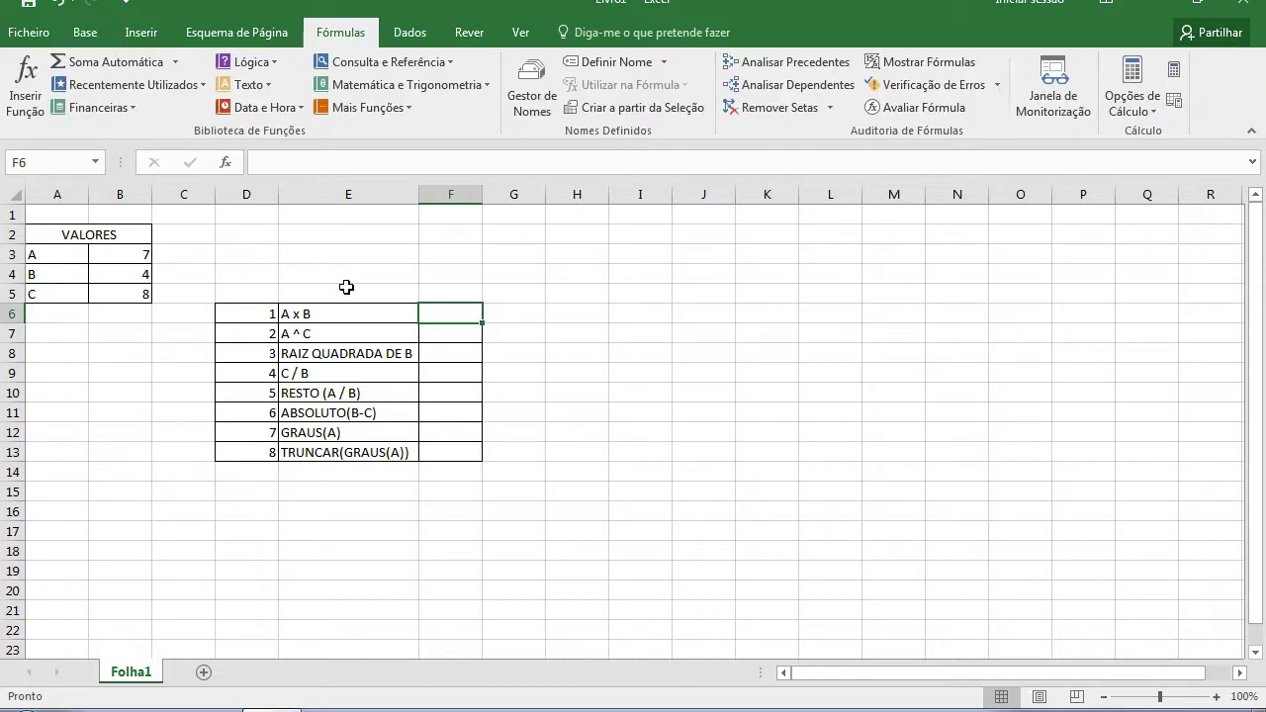
{"action": "left_click", "coordinate": [438, 83]}
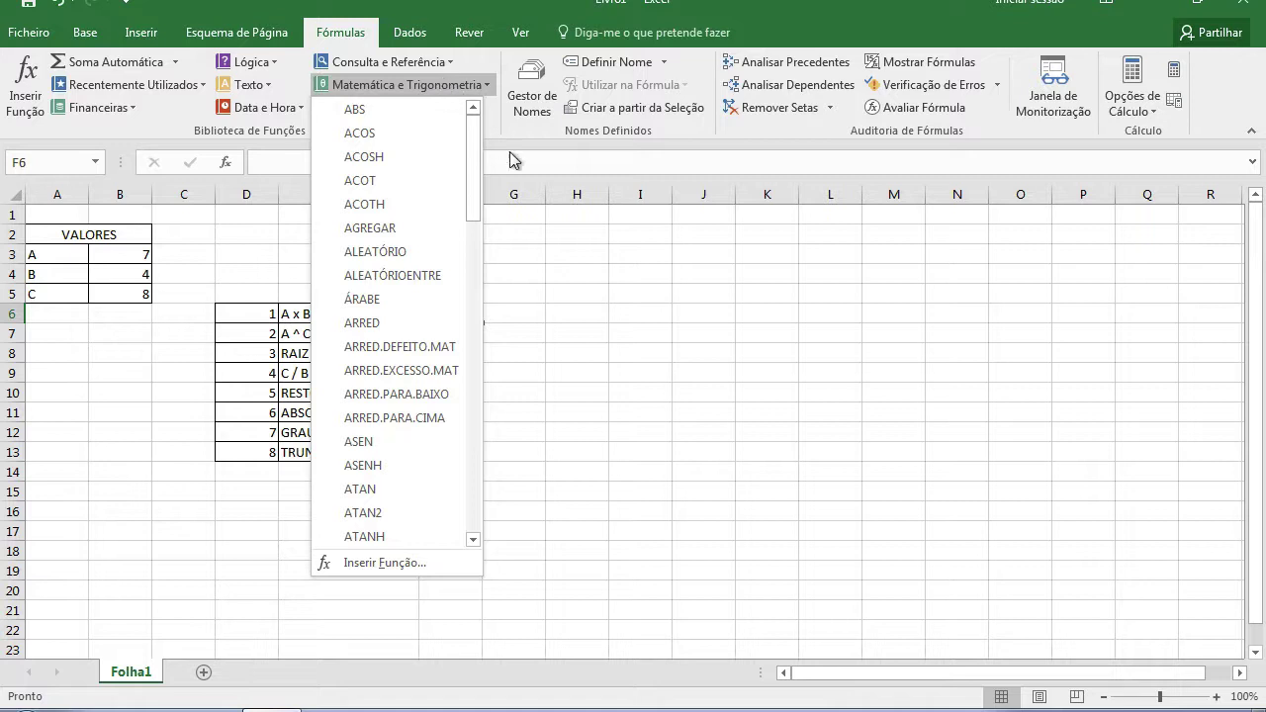
{"action": "scroll", "coordinate": [396, 418], "scroll_direction": "down", "scroll_amount": 6}
{"action": "scroll", "coordinate": [399, 420], "scroll_direction": "down", "scroll_amount": 2}
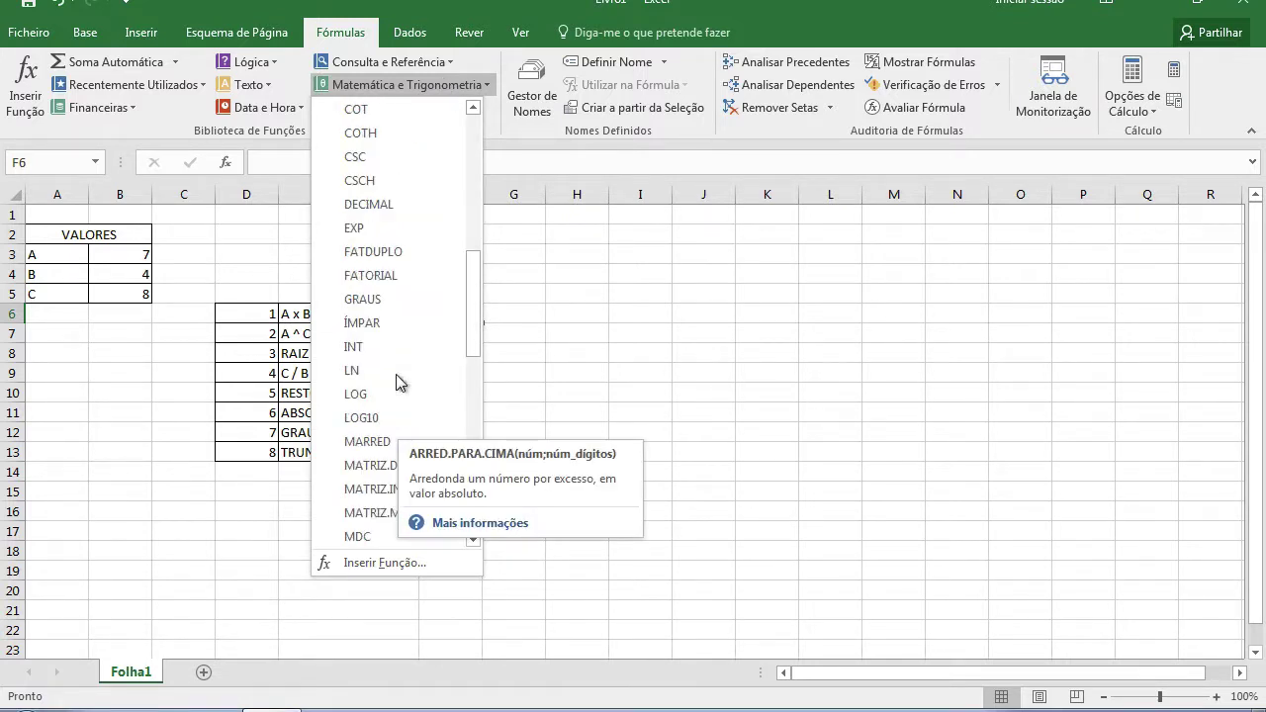
{"action": "scroll", "coordinate": [399, 387], "scroll_direction": "down", "scroll_amount": 1}
{"action": "scroll", "coordinate": [400, 388], "scroll_direction": "down", "scroll_amount": 1}
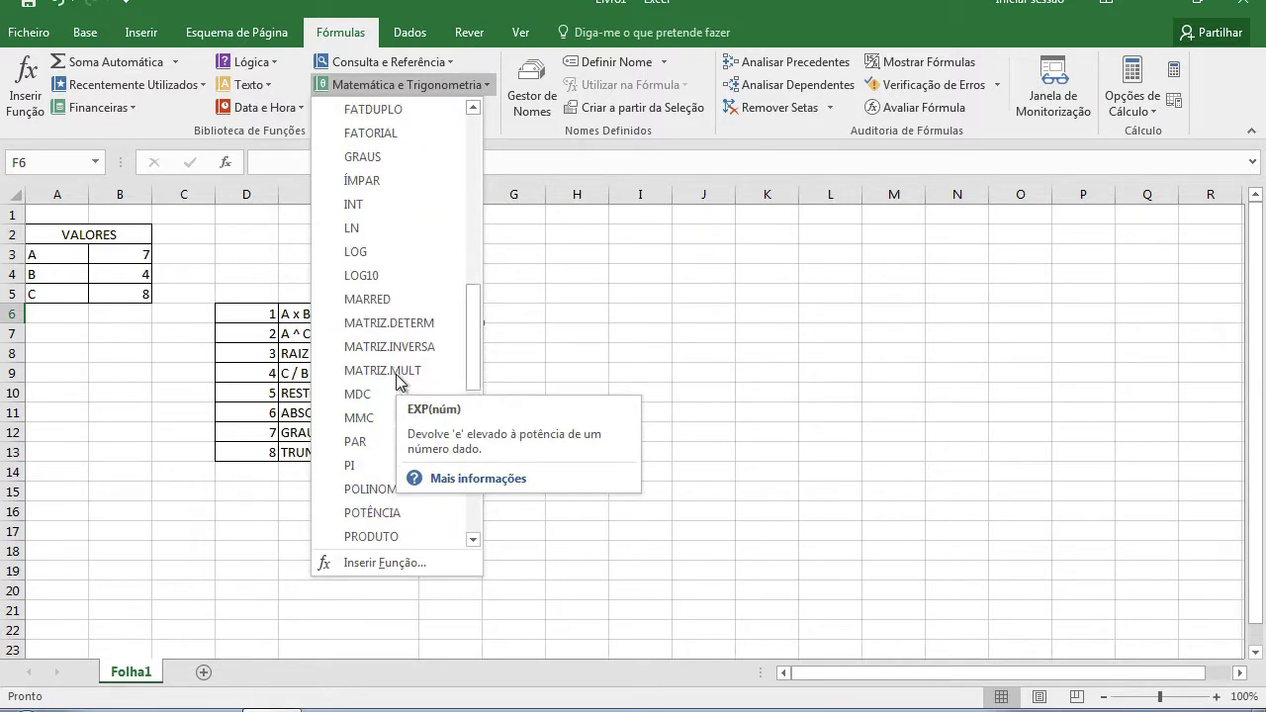
{"action": "left_click", "coordinate": [379, 535]}
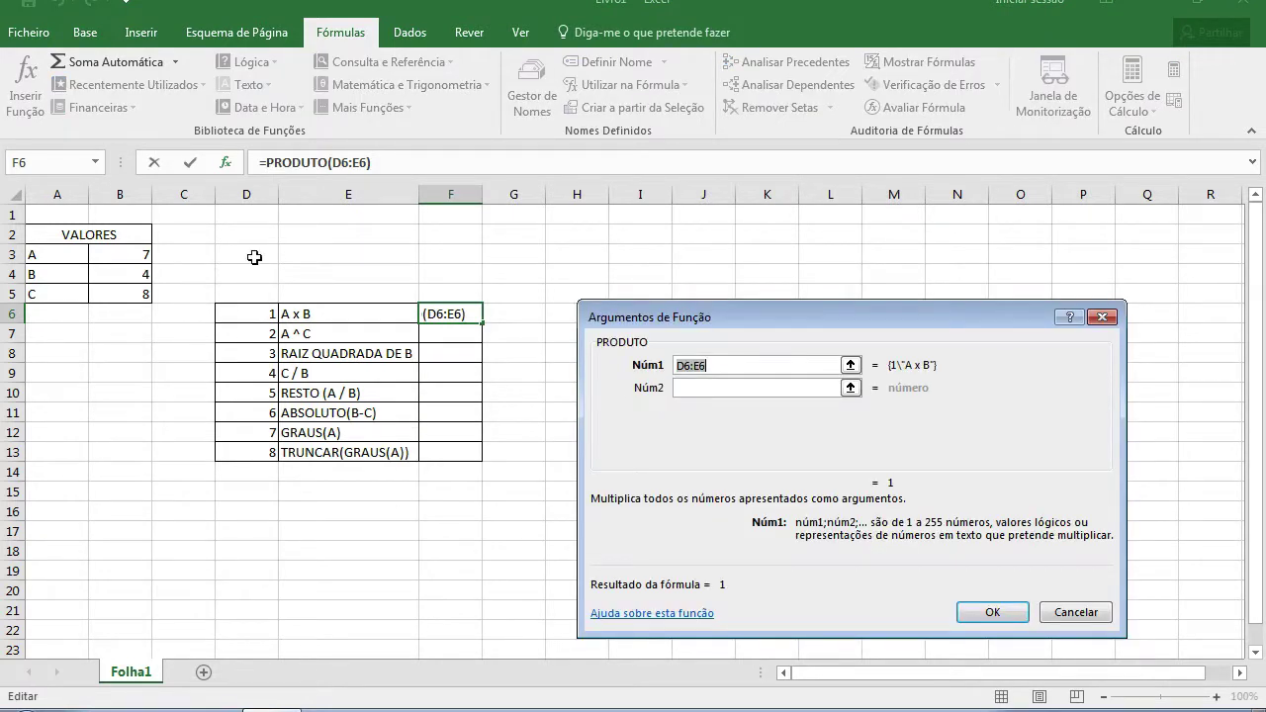
{"action": "left_click", "coordinate": [124, 255]}
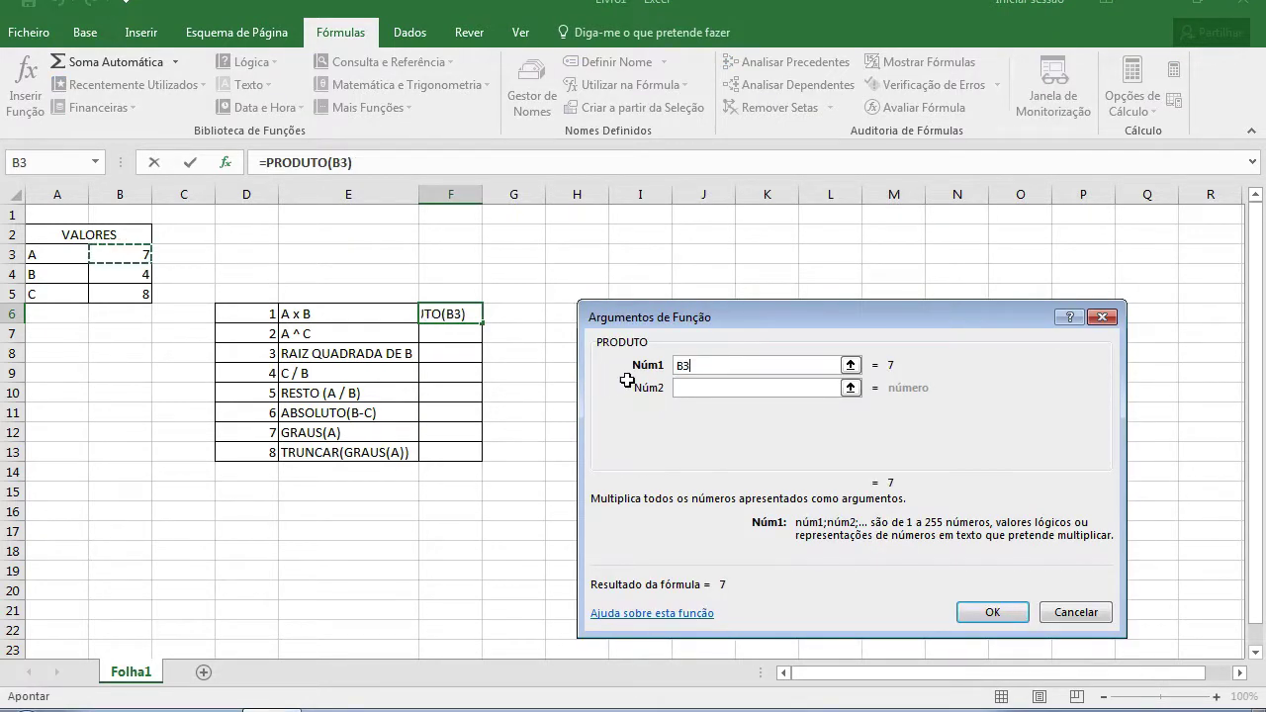
{"action": "left_click", "coordinate": [716, 387]}
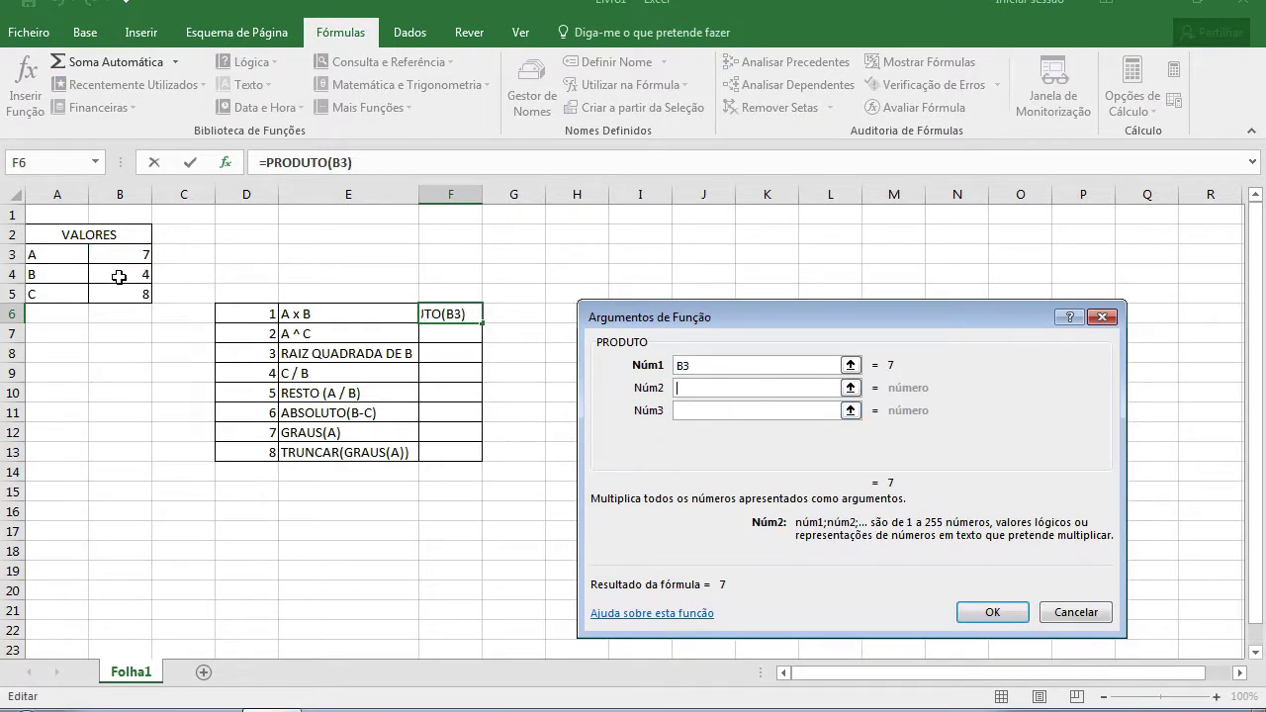
{"action": "left_click", "coordinate": [116, 274]}
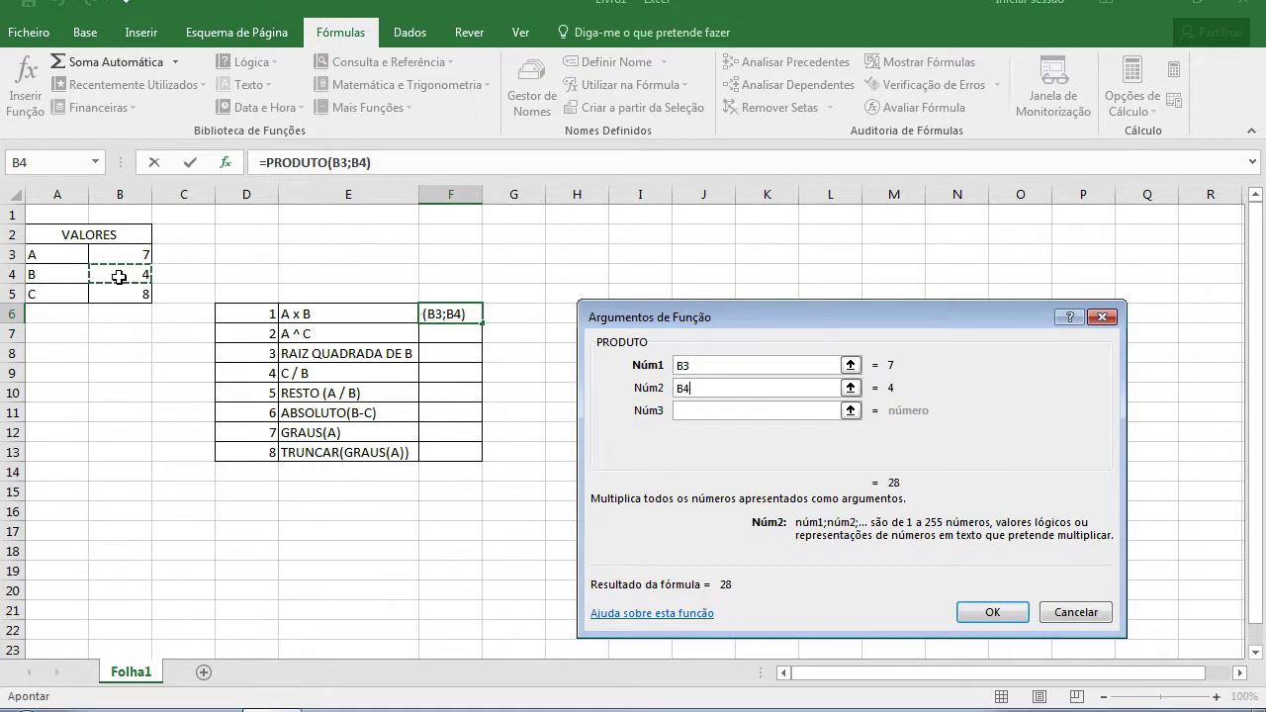
{"action": "left_click", "coordinate": [989, 612]}
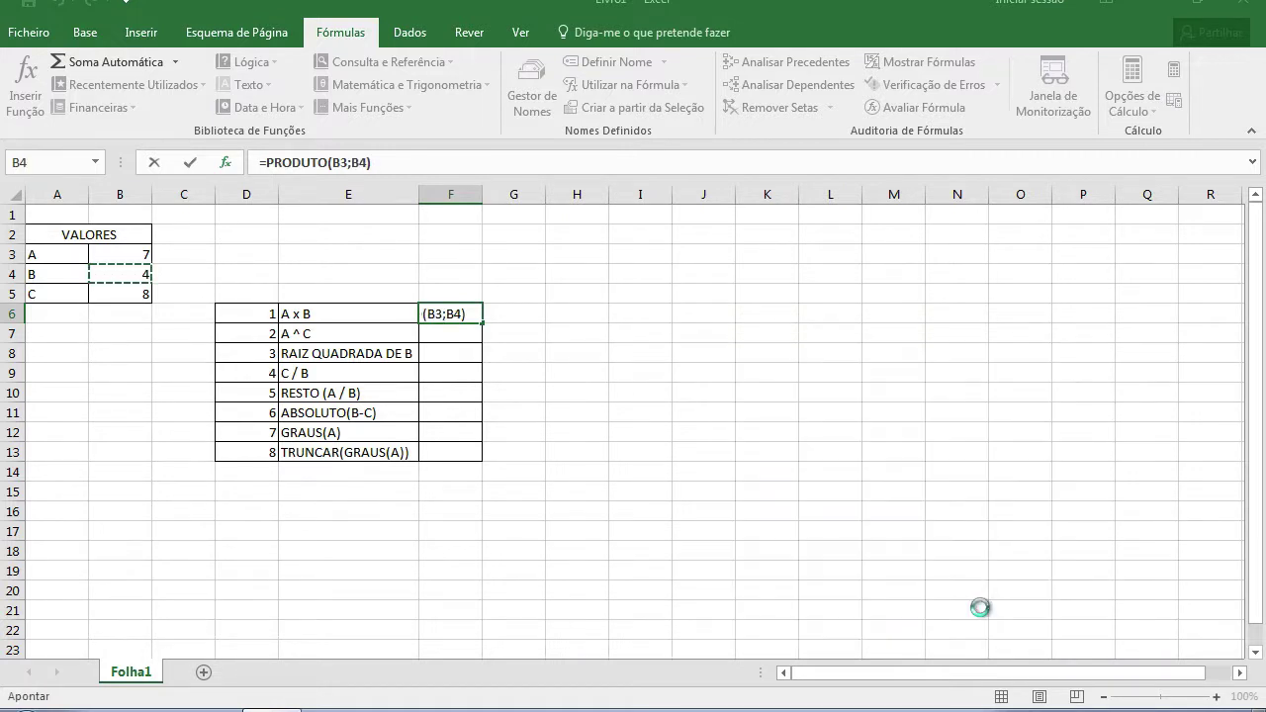
{"action": "left_click", "coordinate": [458, 332]}
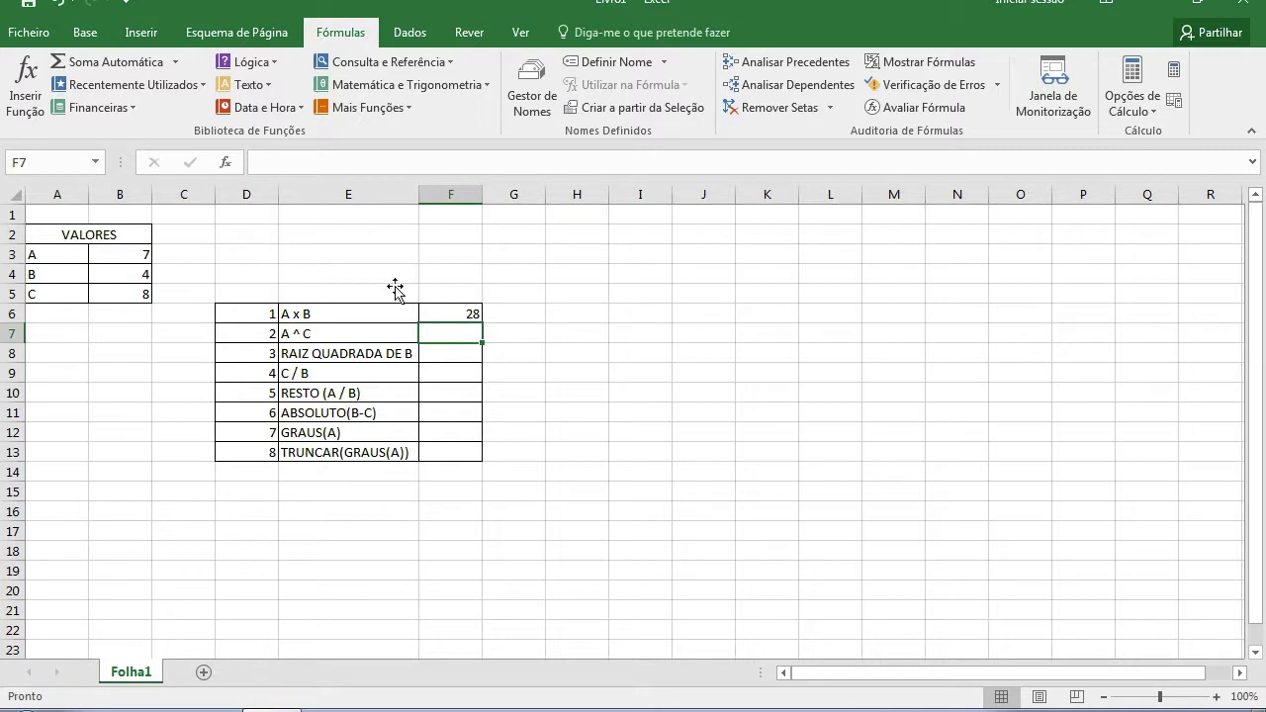
Step: Enter =POTÊNCIA(B3;B5) in F7, giving 5764801 for A ^ C
{"action": "left_click", "coordinate": [410, 92]}
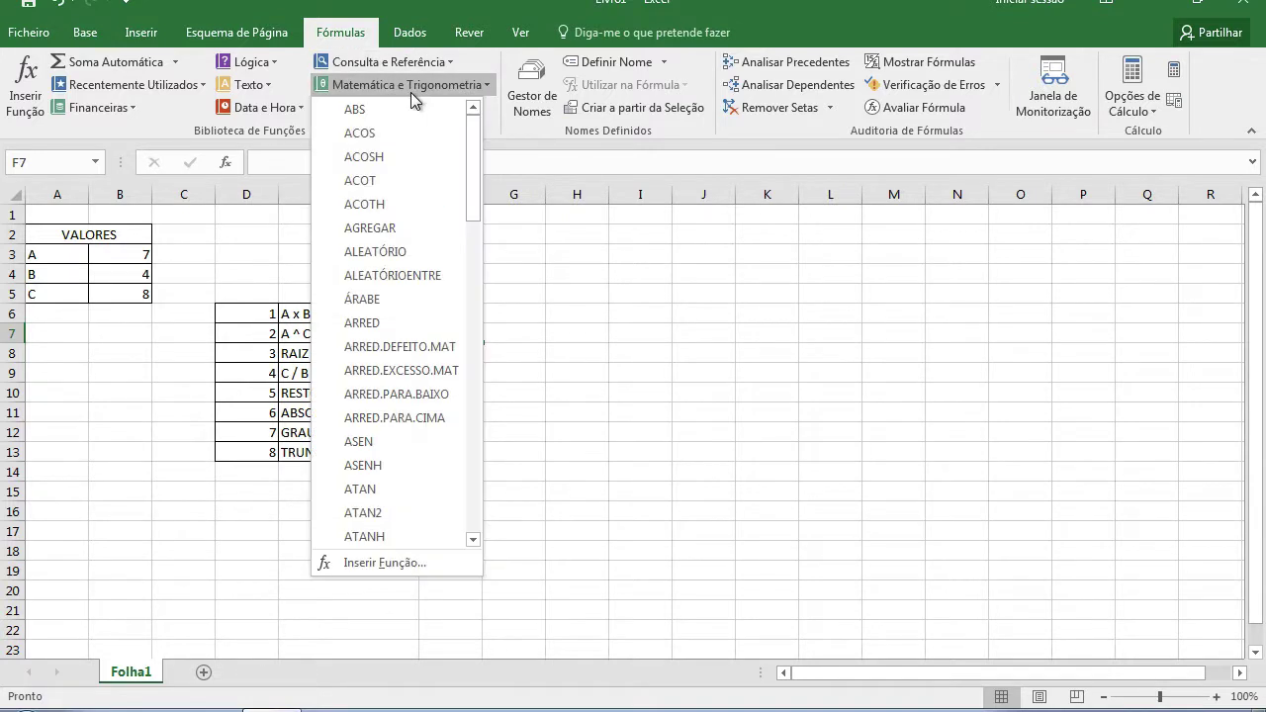
{"action": "left_click_drag", "start_coordinate": [473, 202], "coordinate": [474, 443]}
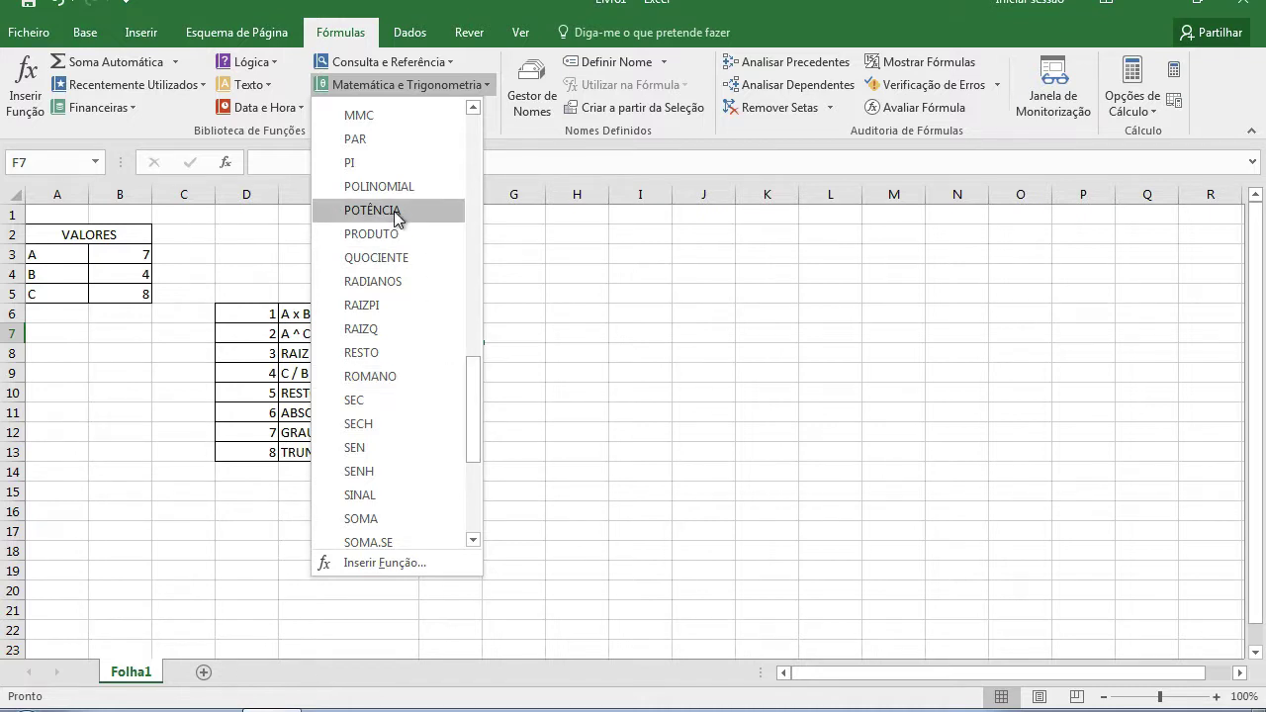
{"action": "left_click", "coordinate": [395, 210]}
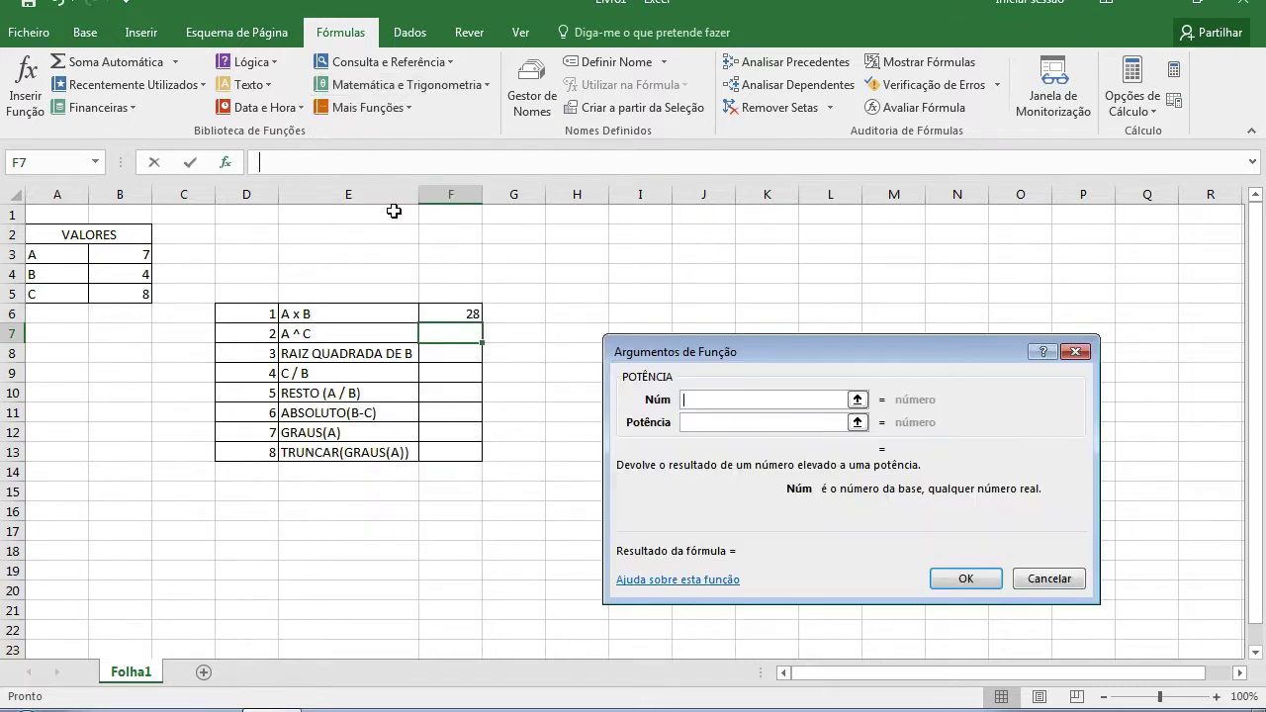
{"action": "left_click", "coordinate": [142, 255]}
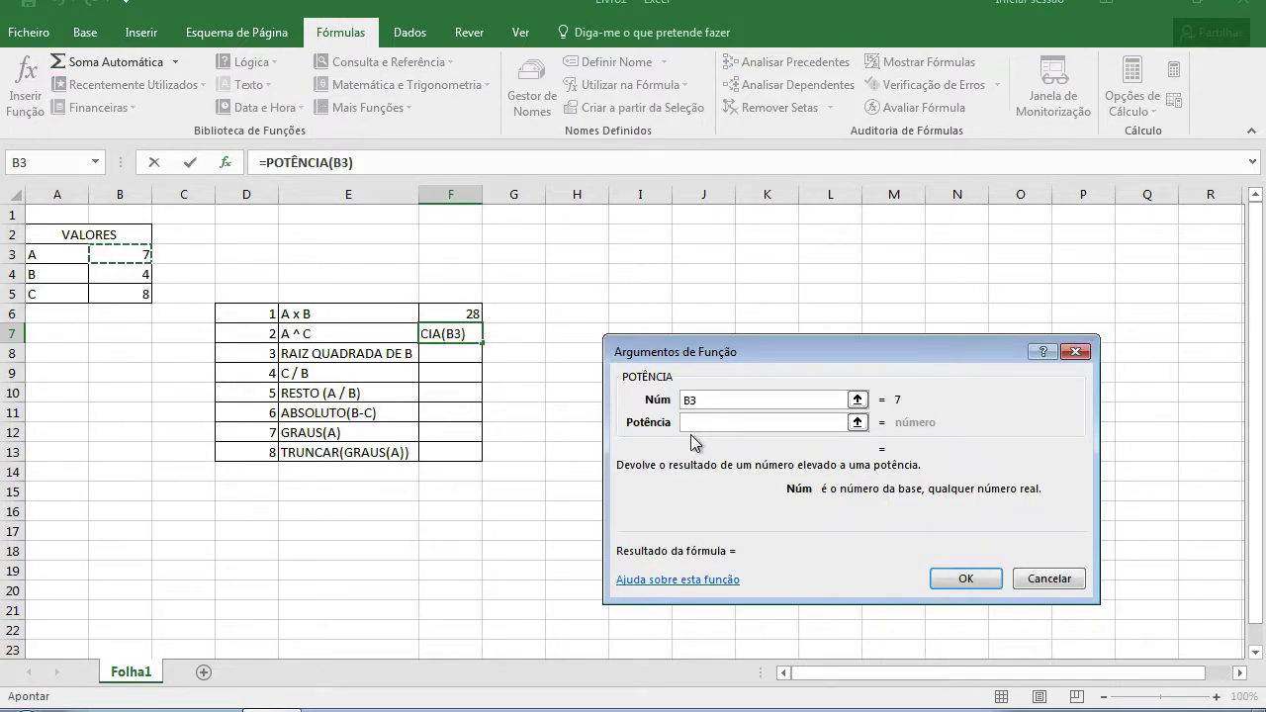
{"action": "left_click", "coordinate": [712, 422]}
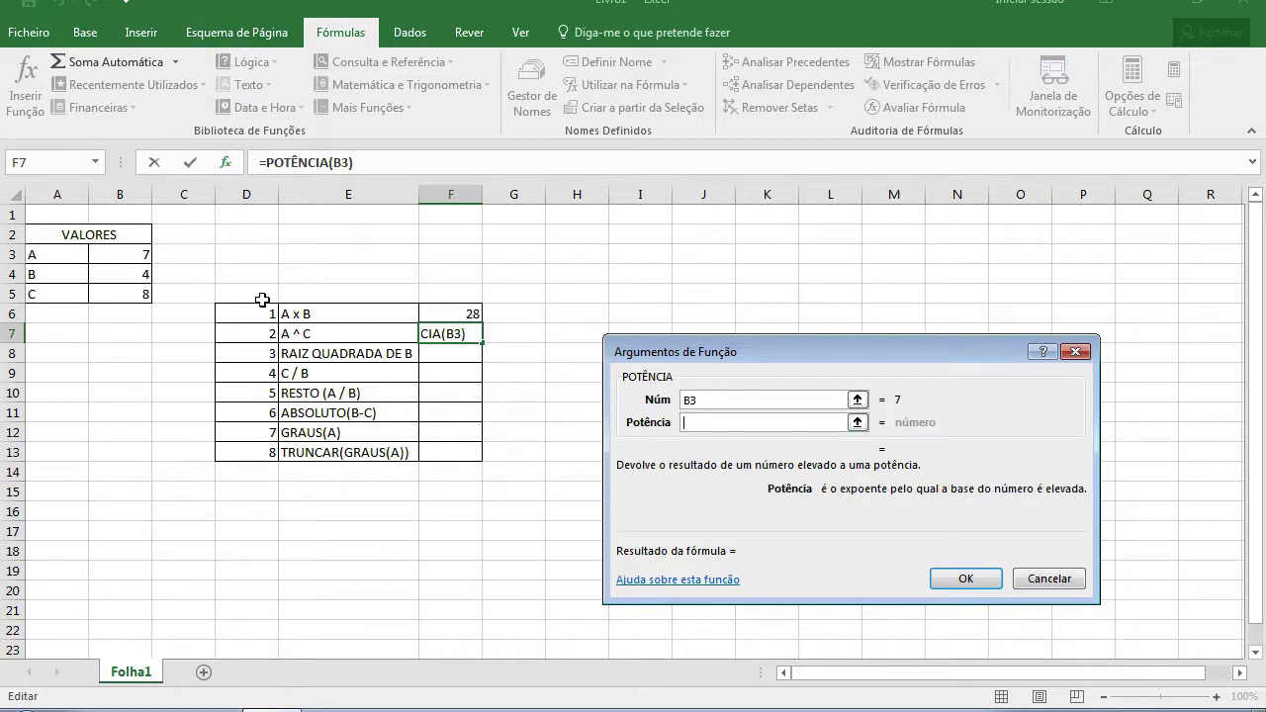
{"action": "left_click", "coordinate": [134, 299]}
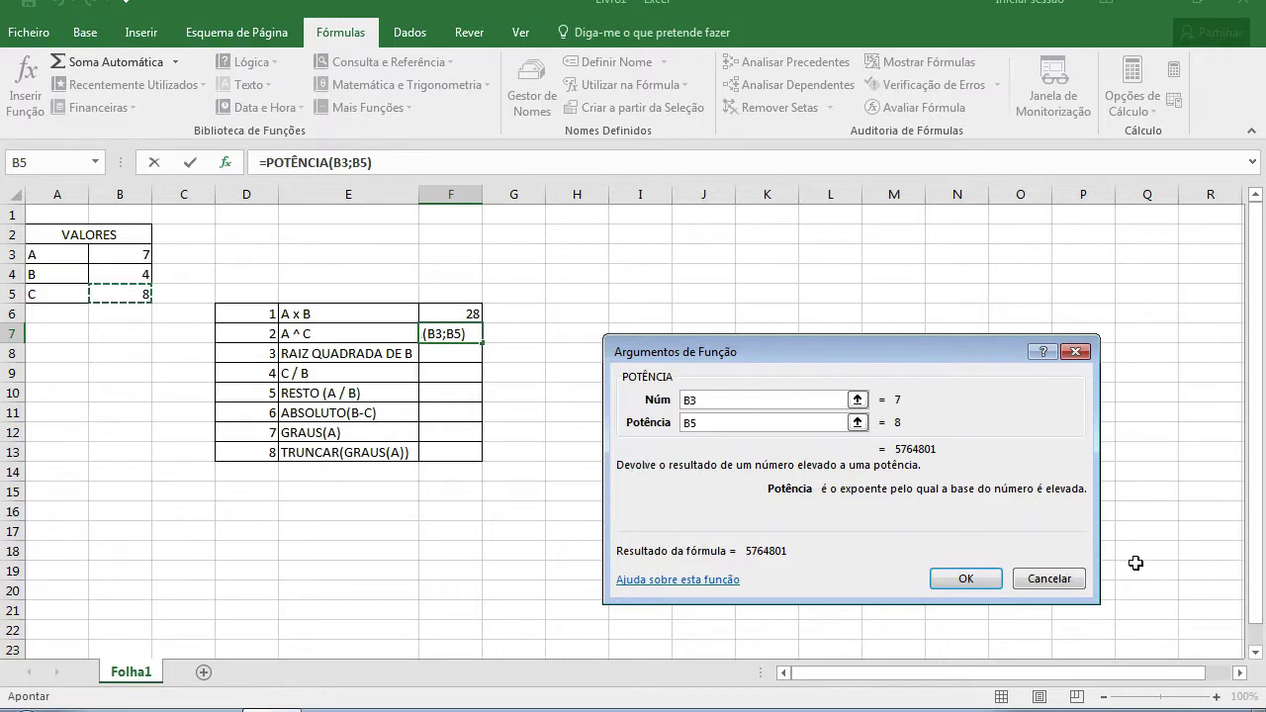
{"action": "left_click", "coordinate": [991, 586]}
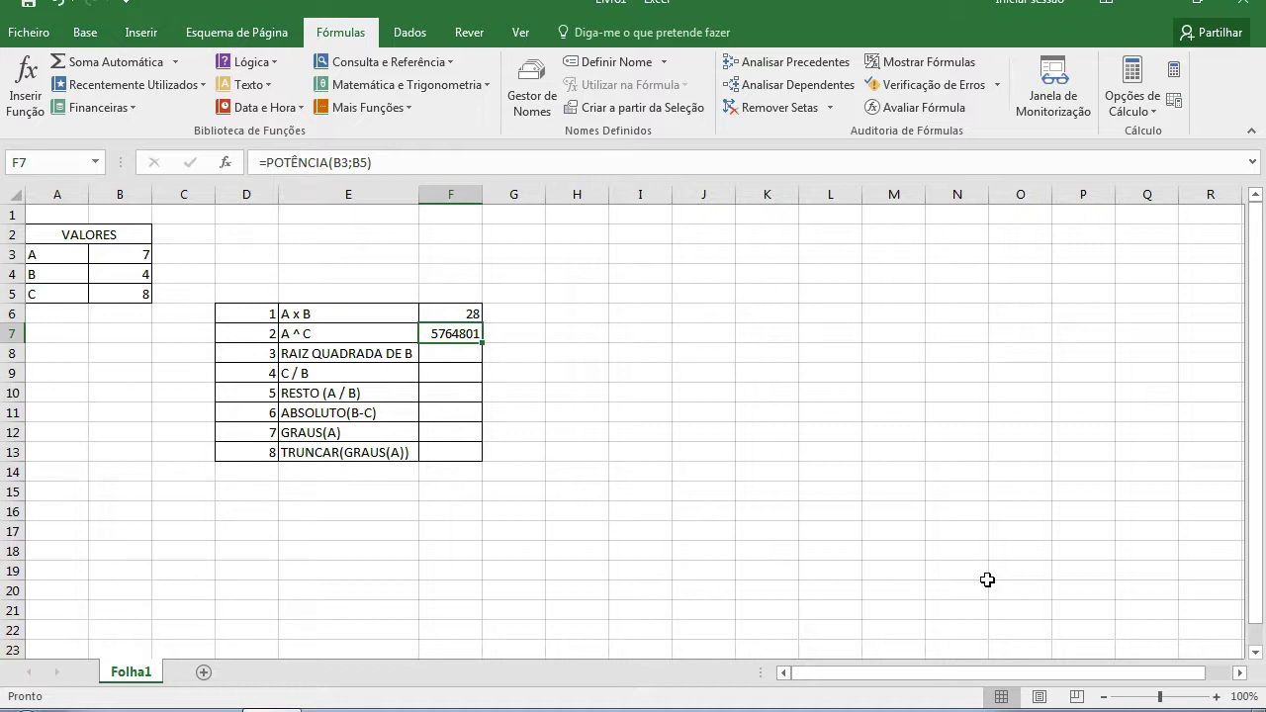
{"action": "left_click", "coordinate": [458, 357]}
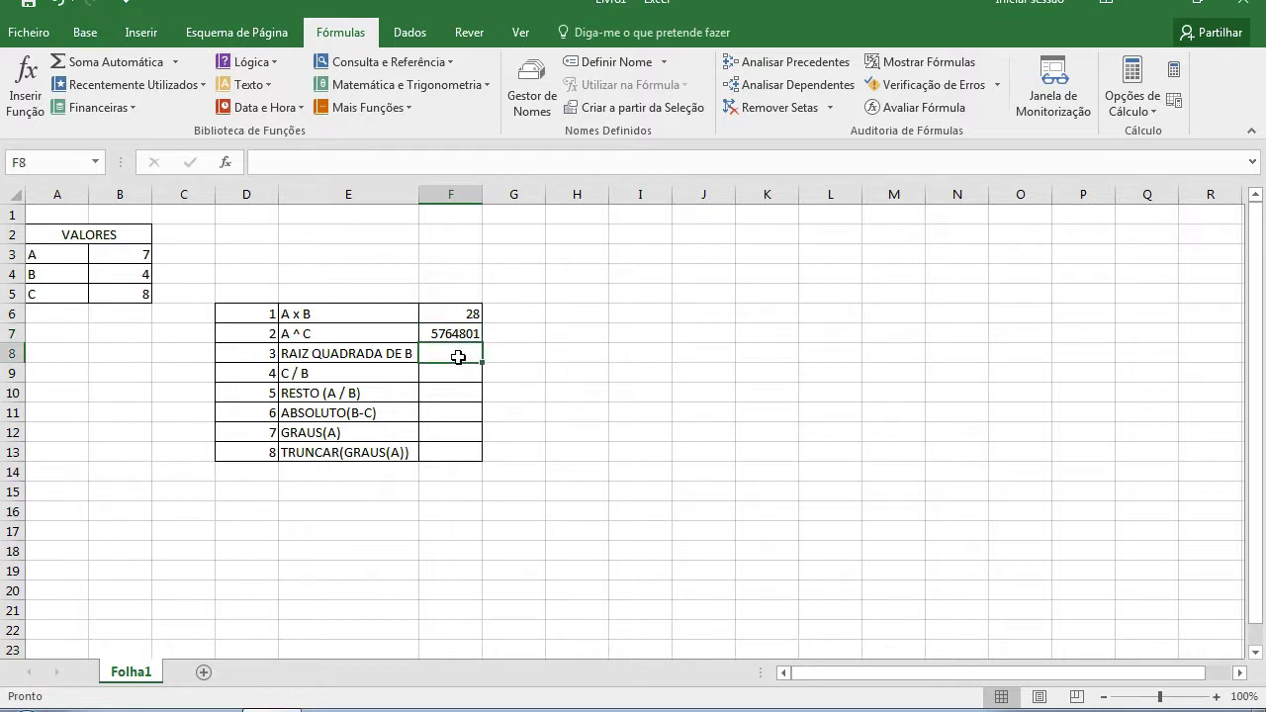
Step: Enter =RAIZQ(B4) in F8, returning 2 as the square root of B
{"action": "left_click", "coordinate": [426, 89]}
{"action": "scroll", "coordinate": [393, 441], "scroll_direction": "down", "scroll_amount": 20}
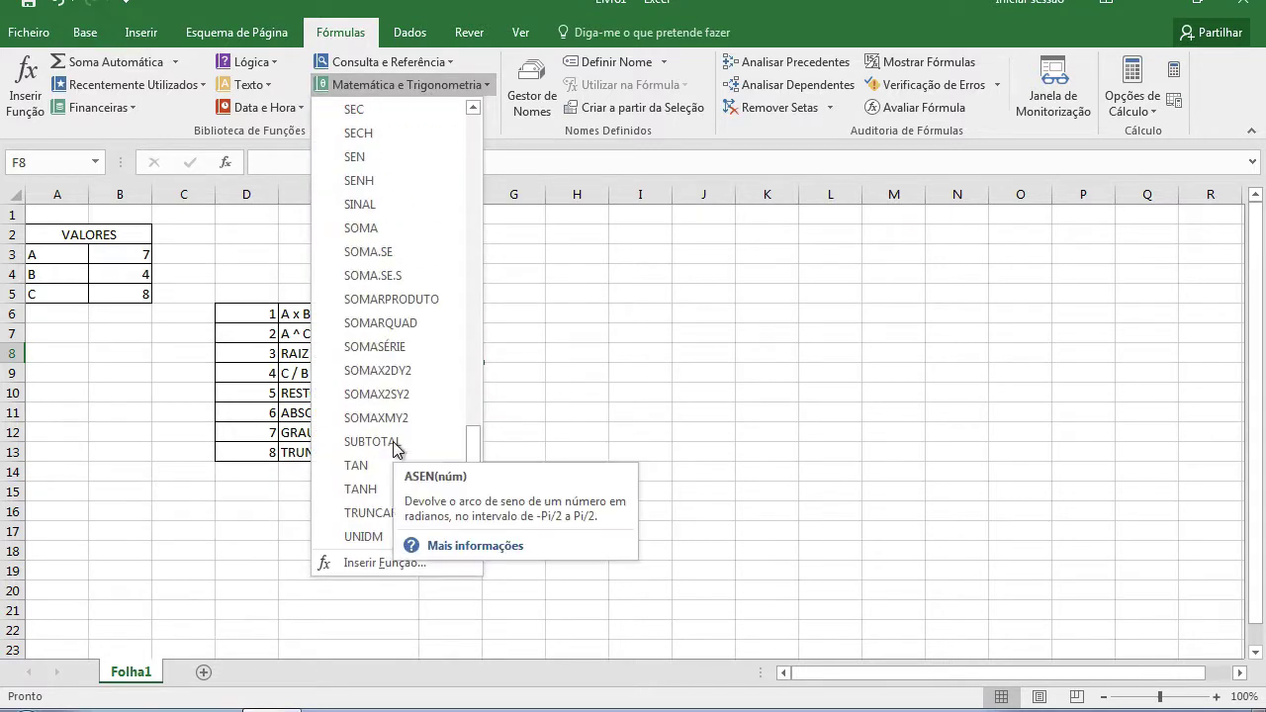
{"action": "scroll", "coordinate": [395, 247], "scroll_direction": "up", "scroll_amount": 1}
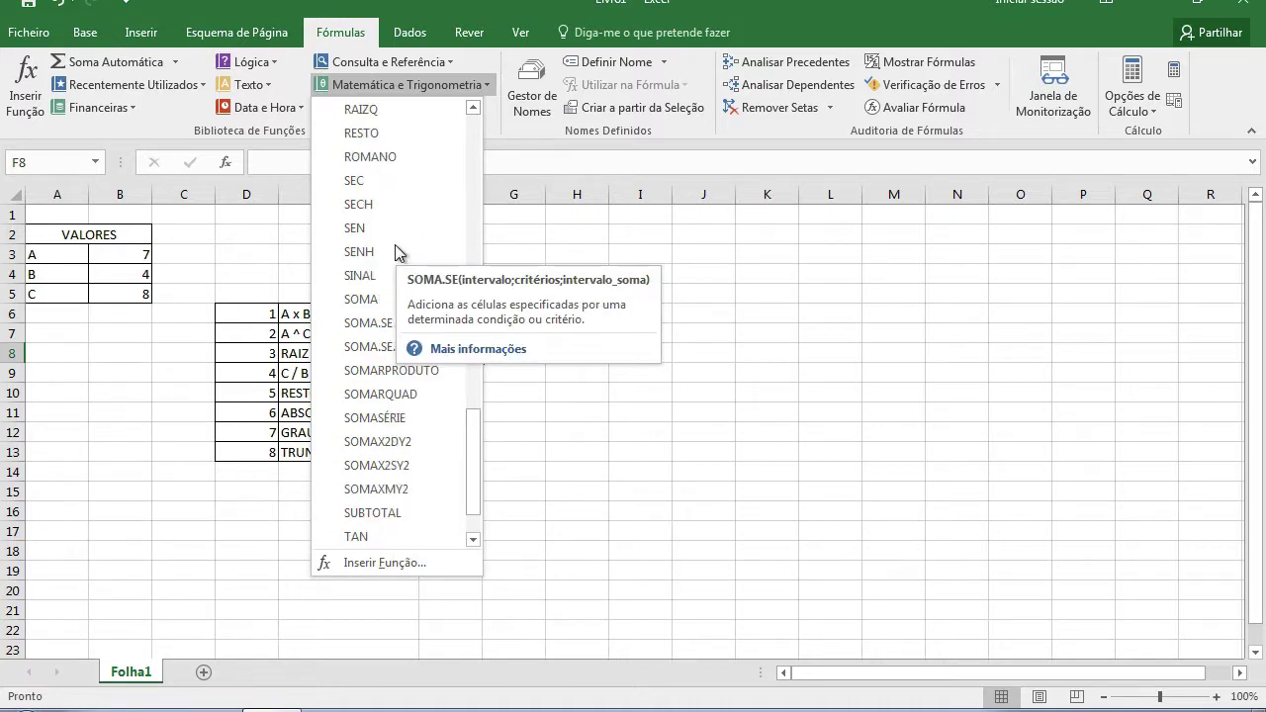
{"action": "left_click", "coordinate": [373, 109]}
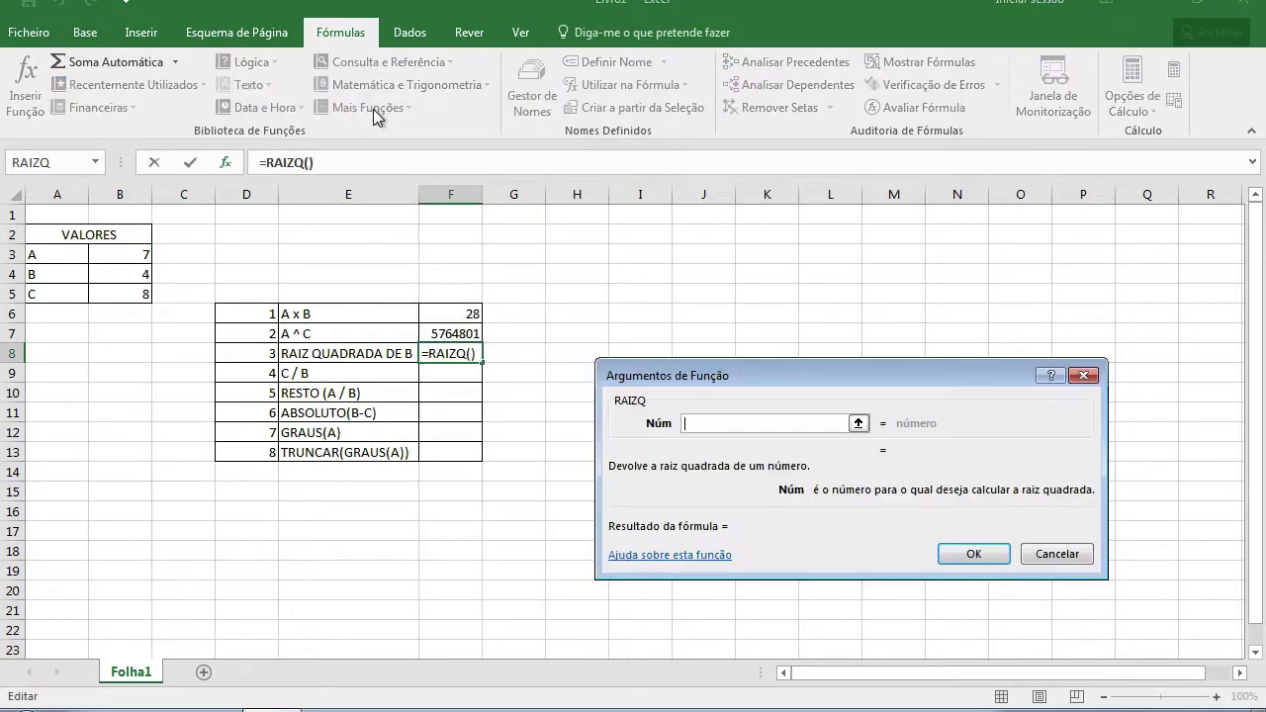
{"action": "left_click", "coordinate": [129, 274]}
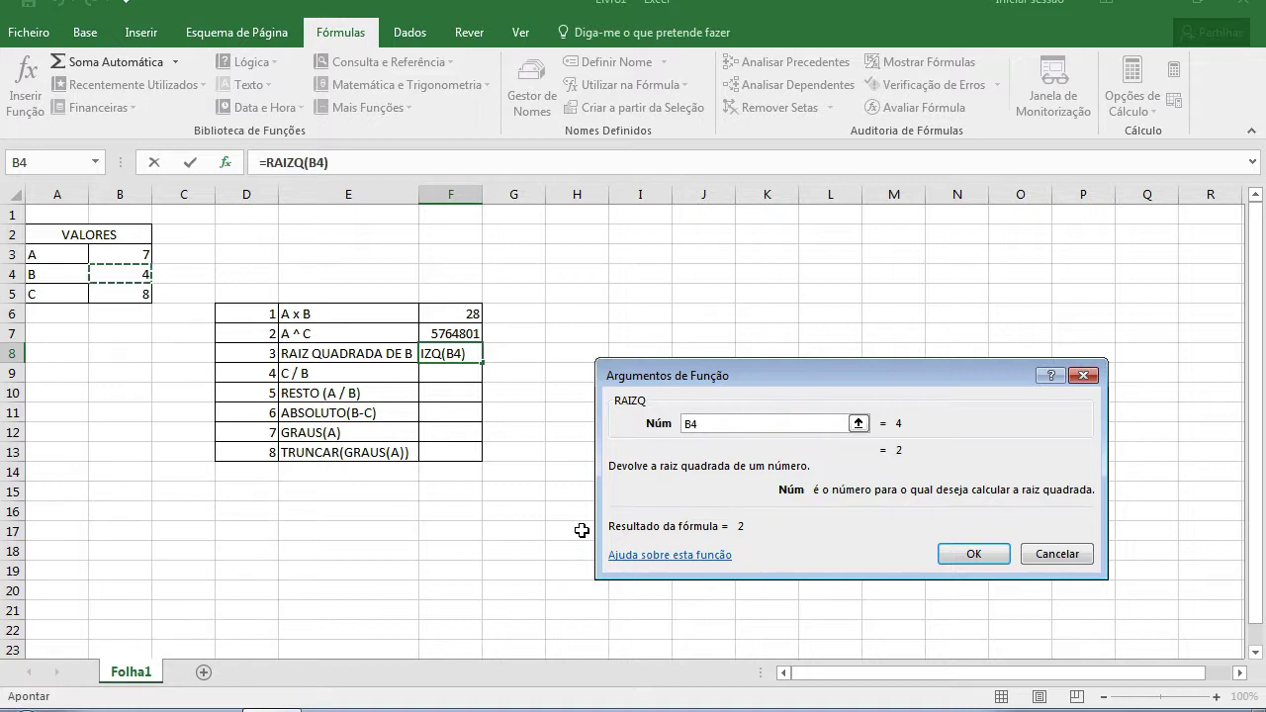
{"action": "left_click", "coordinate": [979, 556]}
{"action": "left_click", "coordinate": [454, 376]}
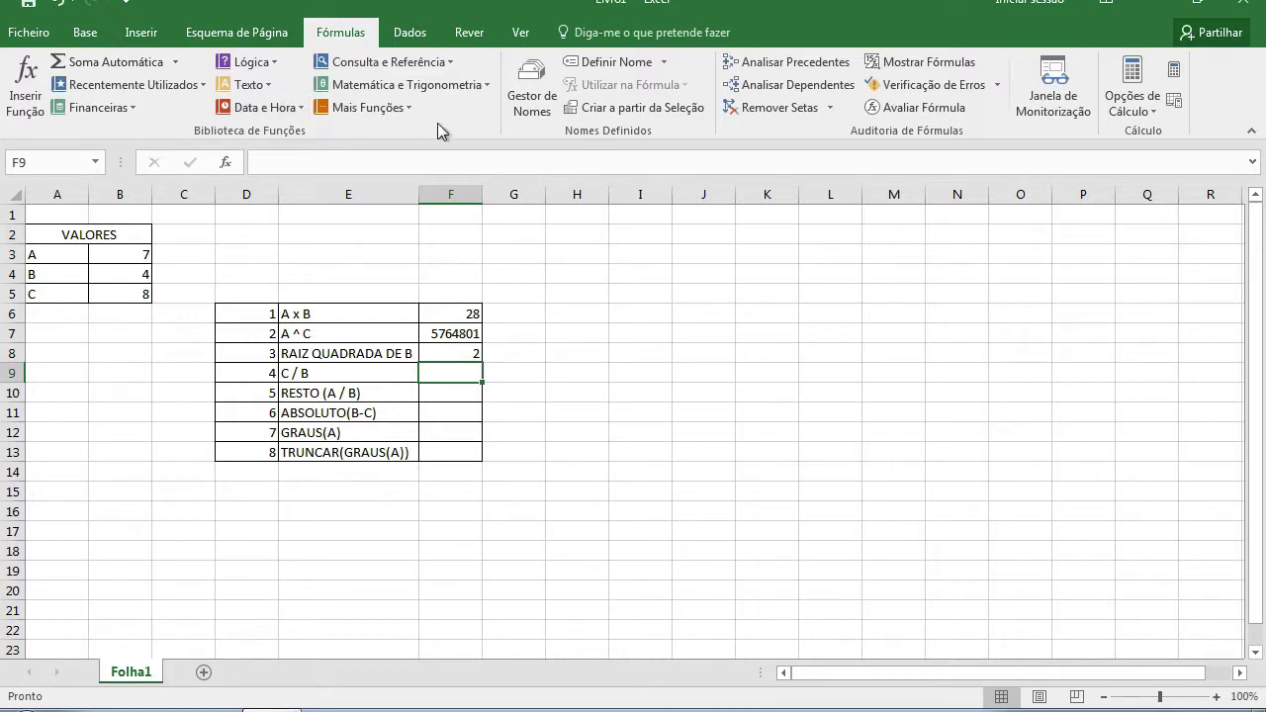
Step: Enter =QUOCIENTE(B5;B4) in F9, giving 2 for C / B
{"action": "left_click", "coordinate": [415, 86]}
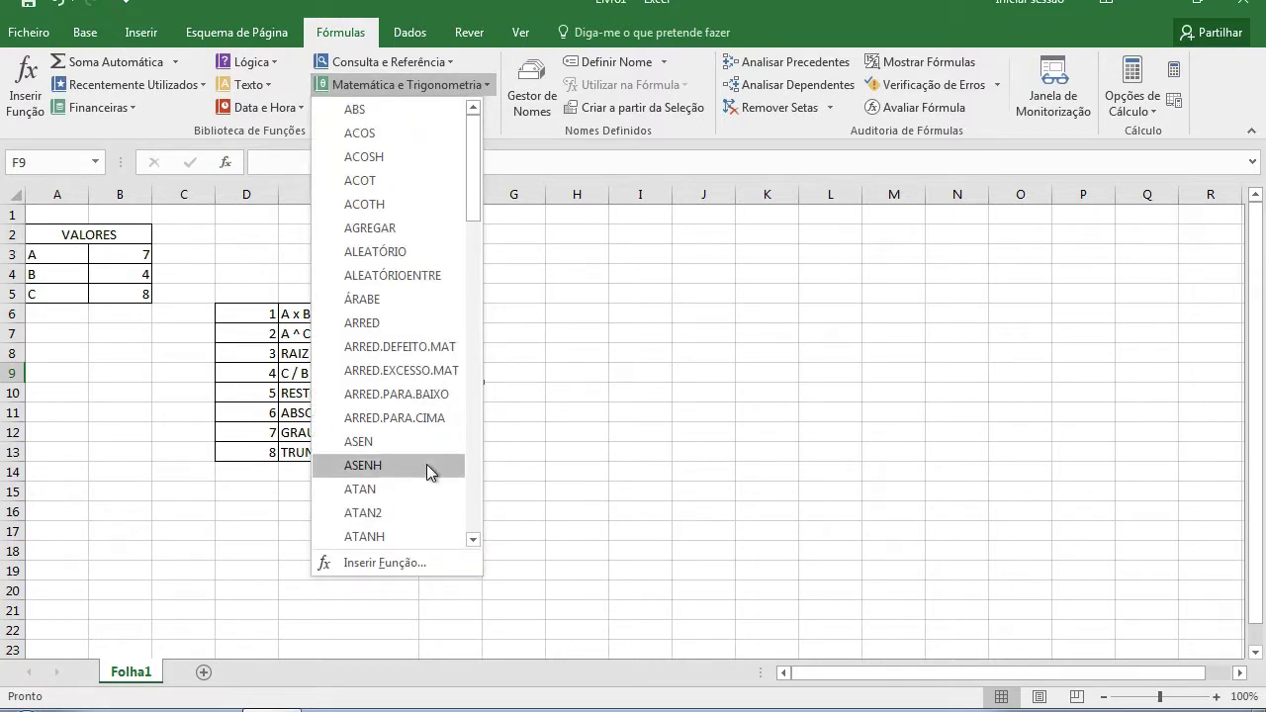
{"action": "scroll", "coordinate": [426, 464], "scroll_direction": "down", "scroll_amount": 10}
{"action": "scroll", "coordinate": [427, 465], "scroll_direction": "up", "scroll_amount": 3}
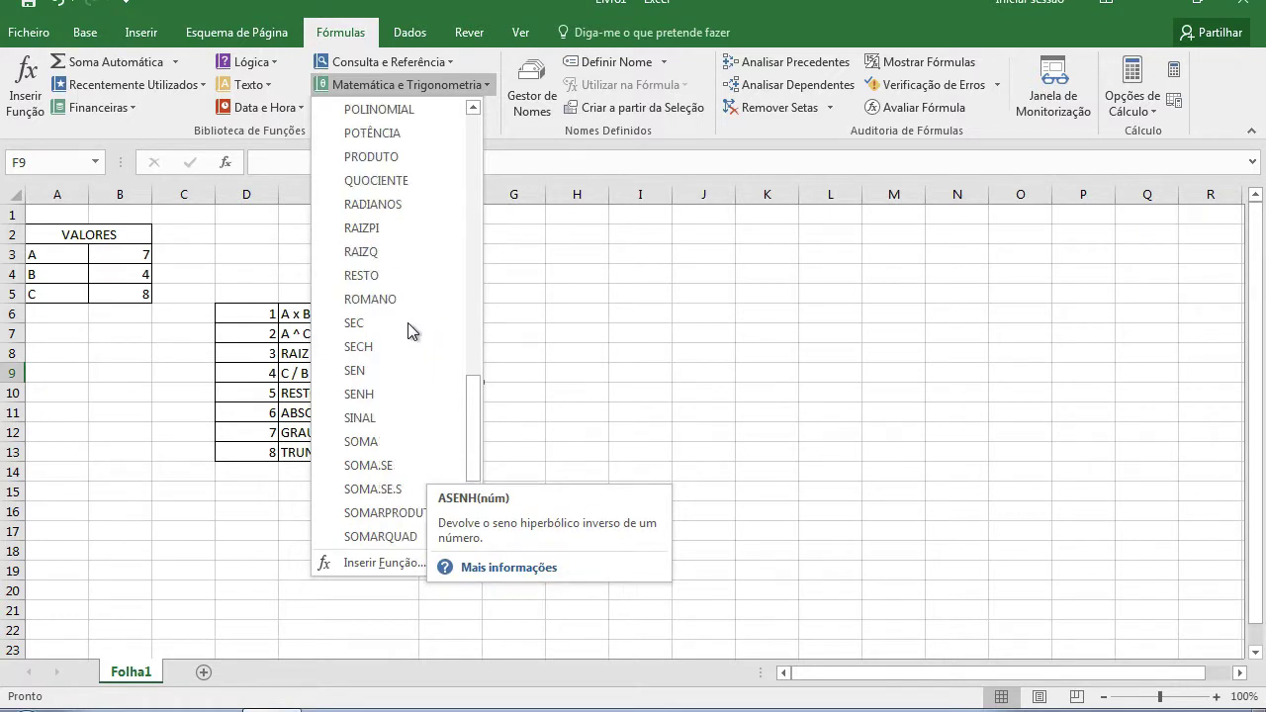
{"action": "left_click", "coordinate": [376, 180]}
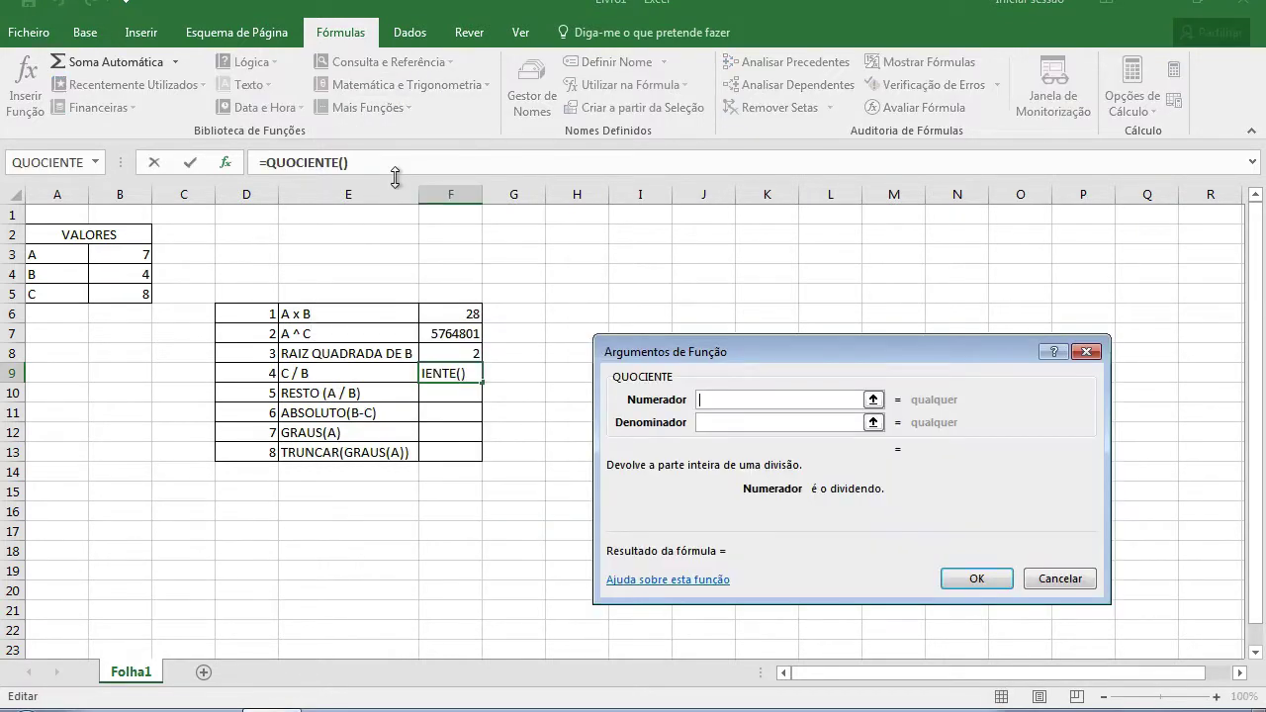
{"action": "left_click", "coordinate": [130, 294]}
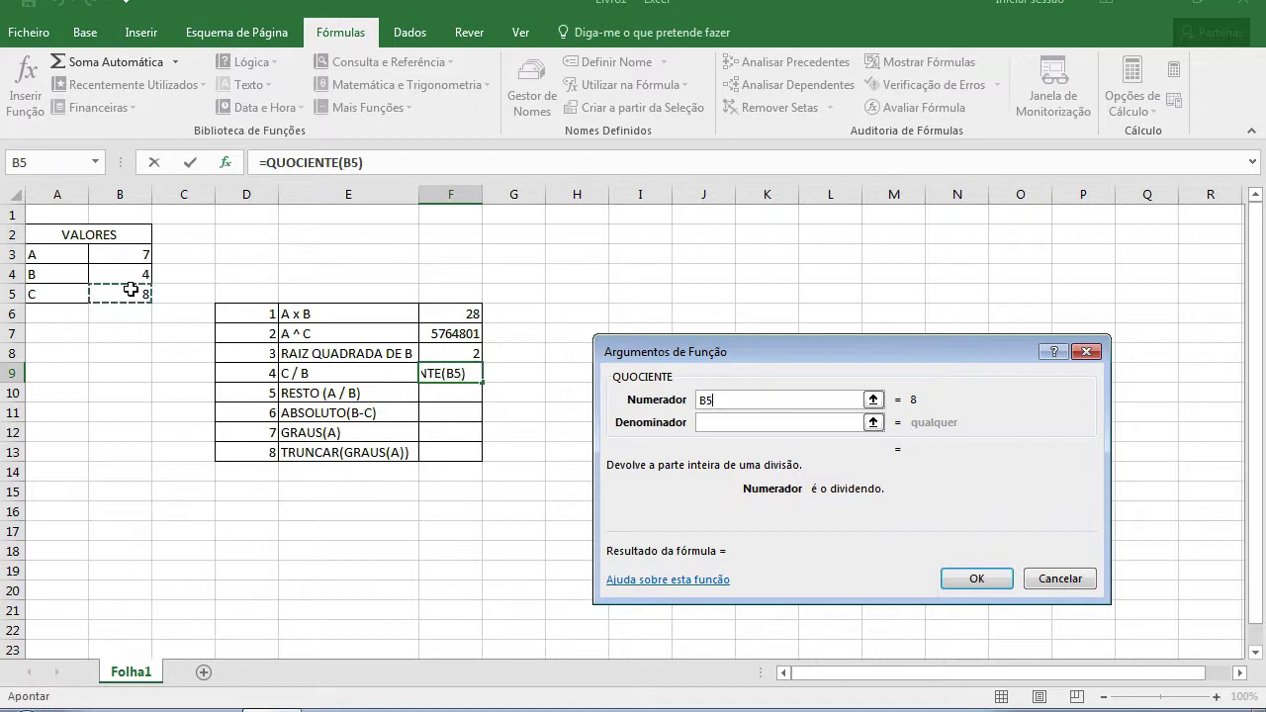
{"action": "left_click", "coordinate": [778, 423]}
{"action": "left_click", "coordinate": [144, 276]}
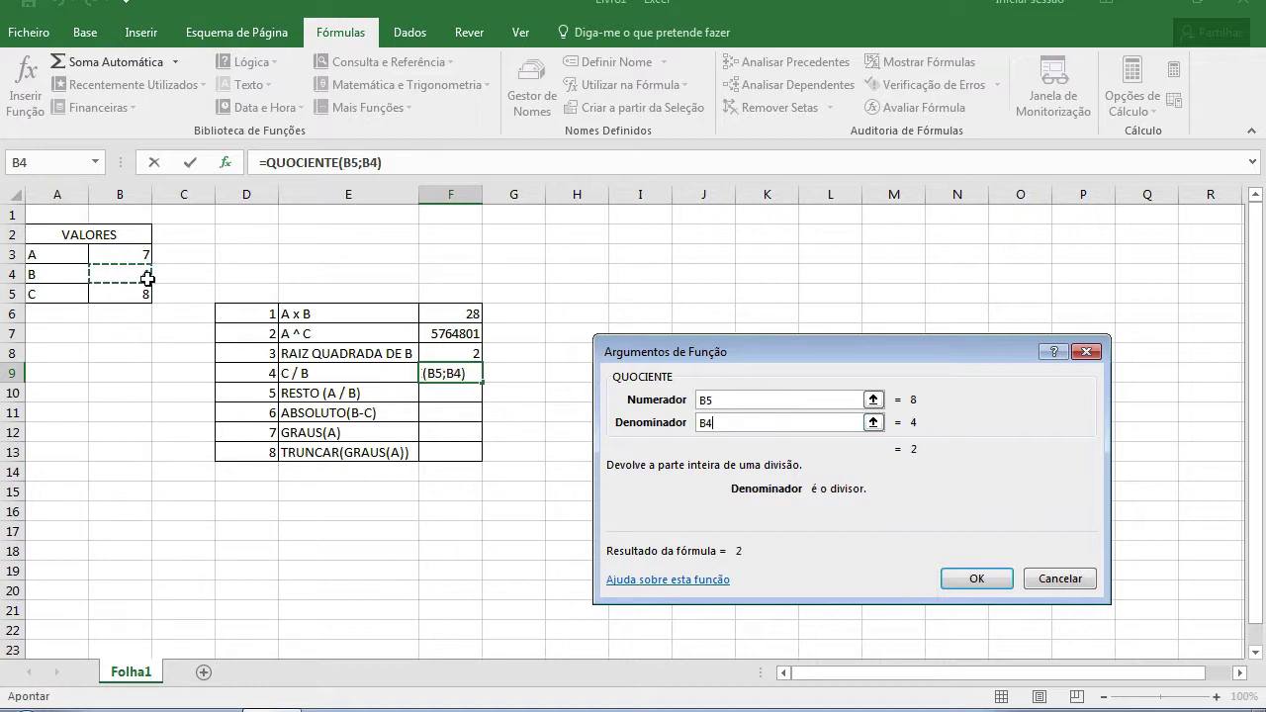
{"action": "left_click", "coordinate": [973, 578]}
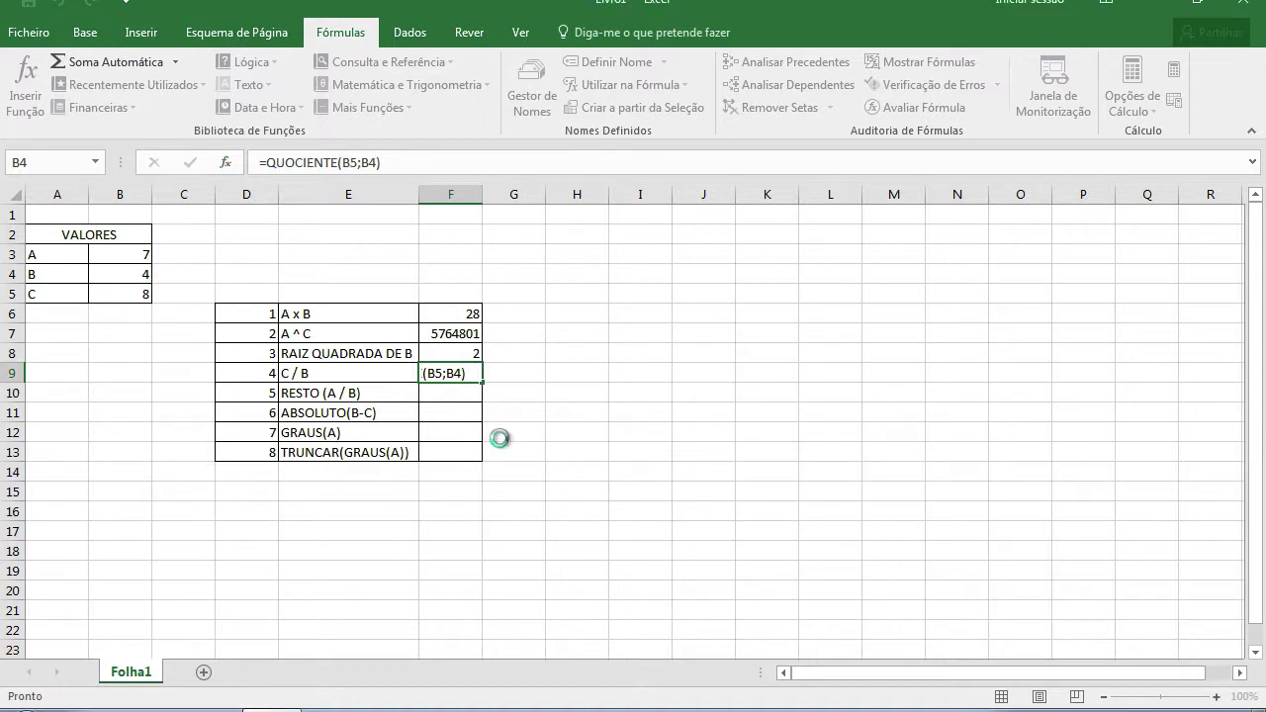
{"action": "left_click", "coordinate": [448, 395]}
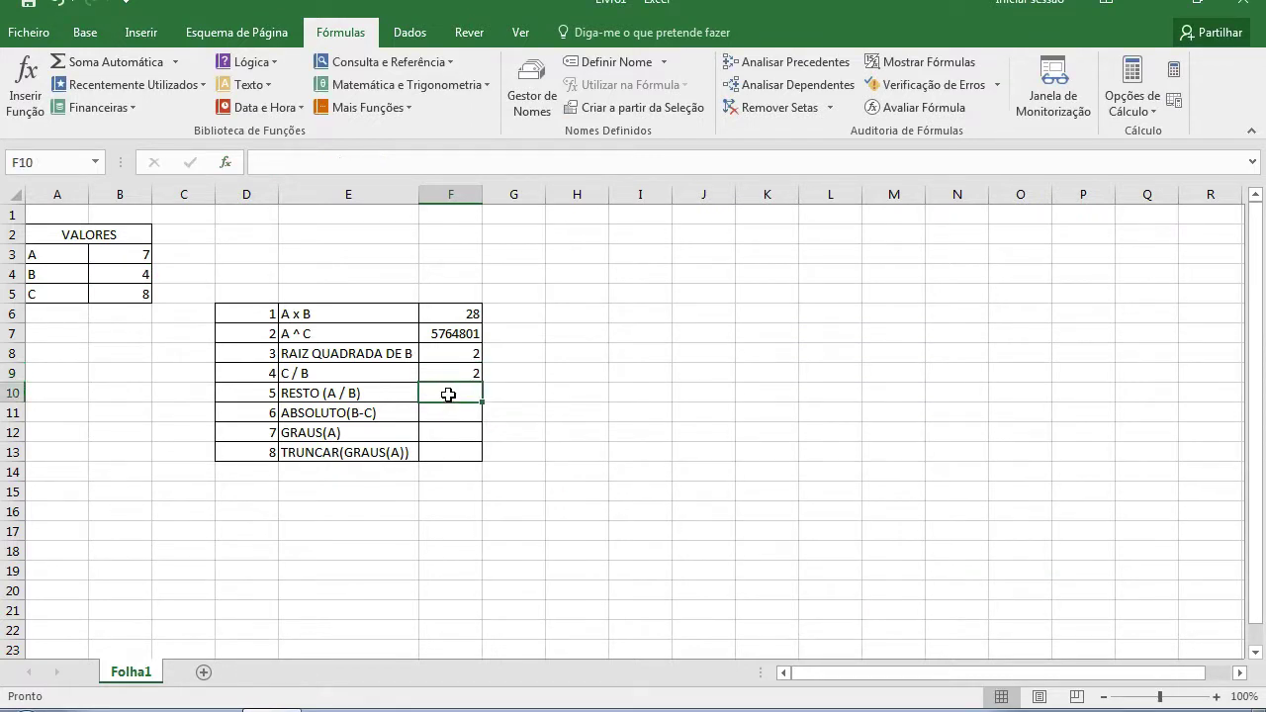
Step: Enter =RESTO(B3;B4) in F10 so it returns the remainder 3
{"action": "left_click", "coordinate": [441, 94]}
{"action": "scroll", "coordinate": [420, 500], "scroll_direction": "down", "scroll_amount": 4}
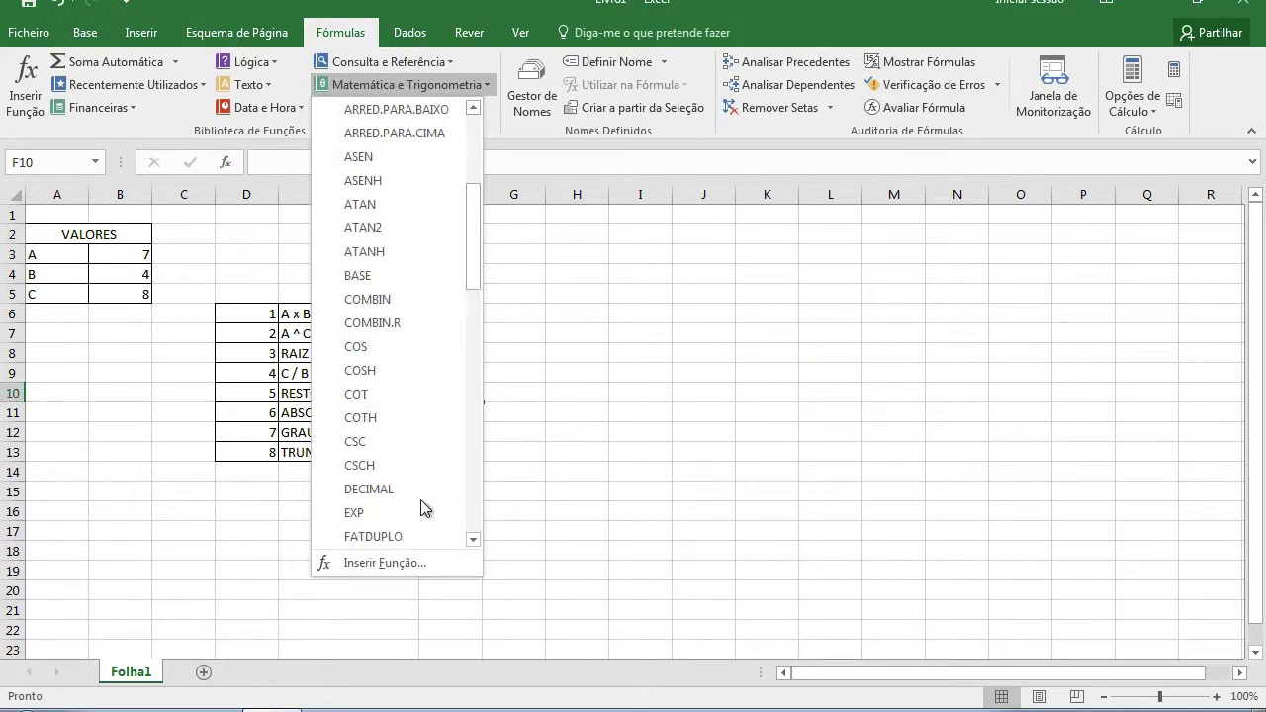
{"action": "scroll", "coordinate": [420, 500], "scroll_direction": "down", "scroll_amount": 15}
{"action": "scroll", "coordinate": [411, 303], "scroll_direction": "up", "scroll_amount": 1}
{"action": "scroll", "coordinate": [412, 303], "scroll_direction": "up", "scroll_amount": 1}
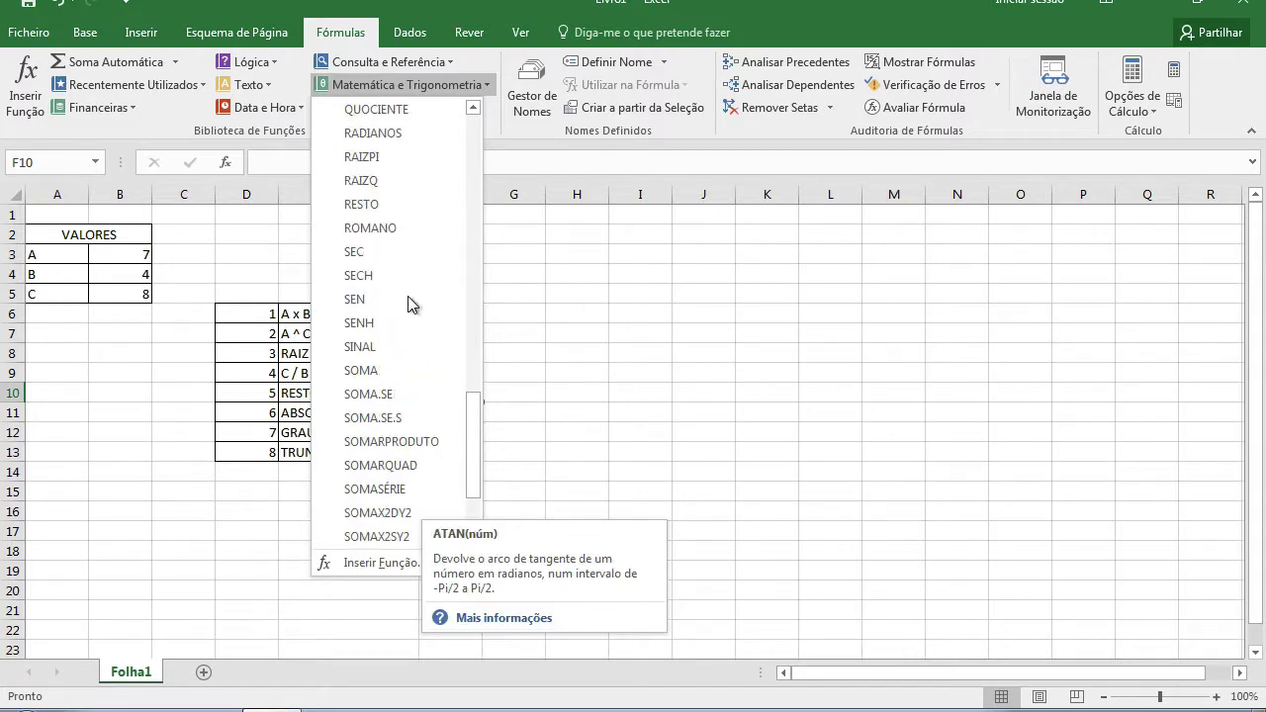
{"action": "left_click", "coordinate": [411, 203]}
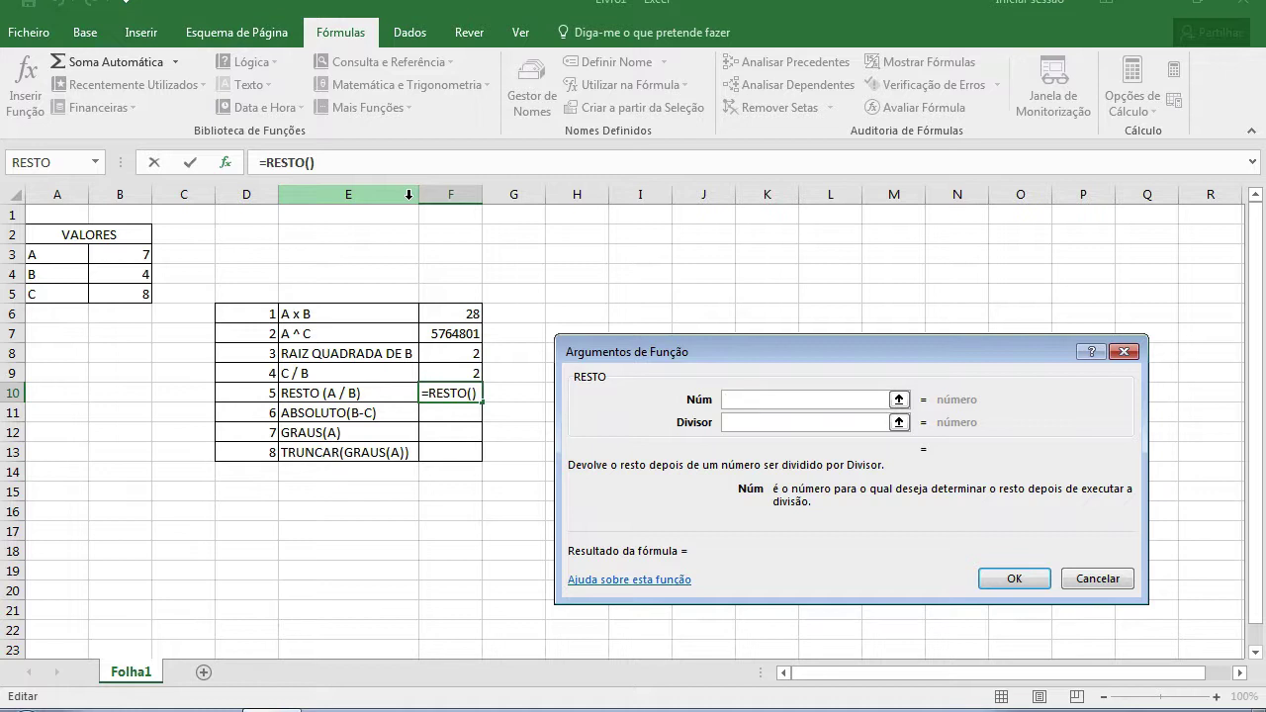
{"action": "left_click", "coordinate": [133, 255]}
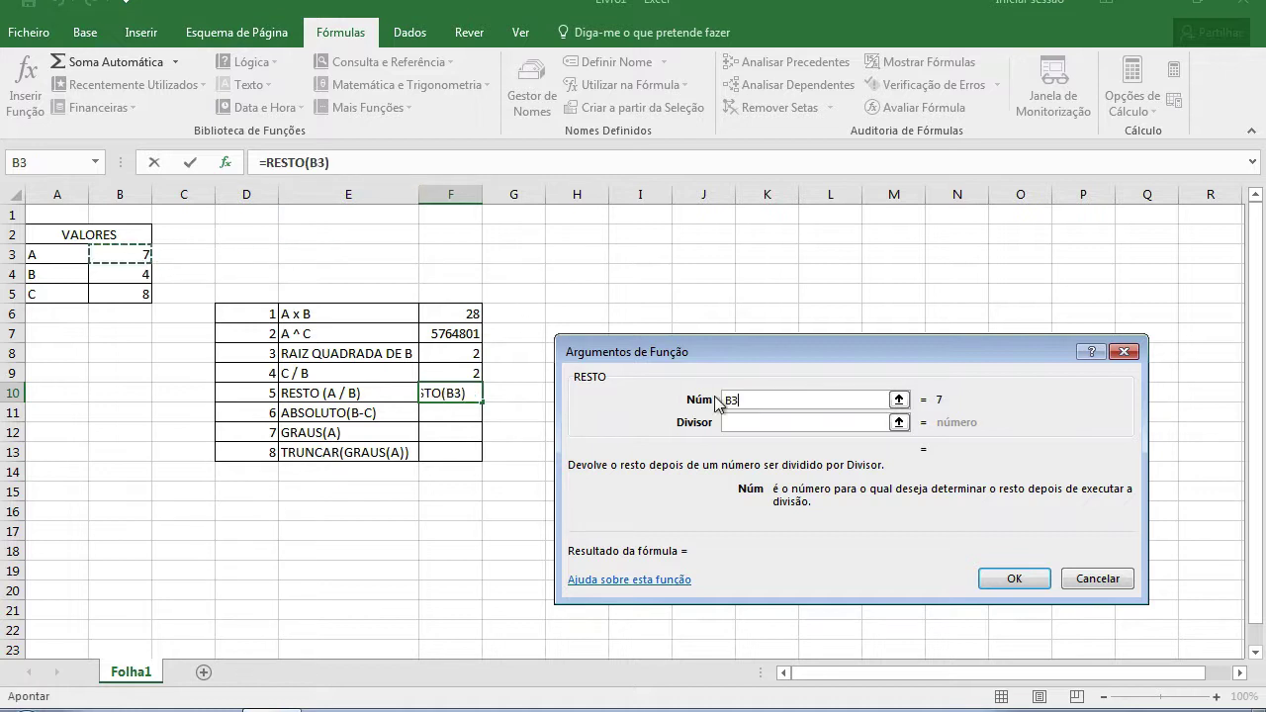
{"action": "left_click", "coordinate": [762, 419]}
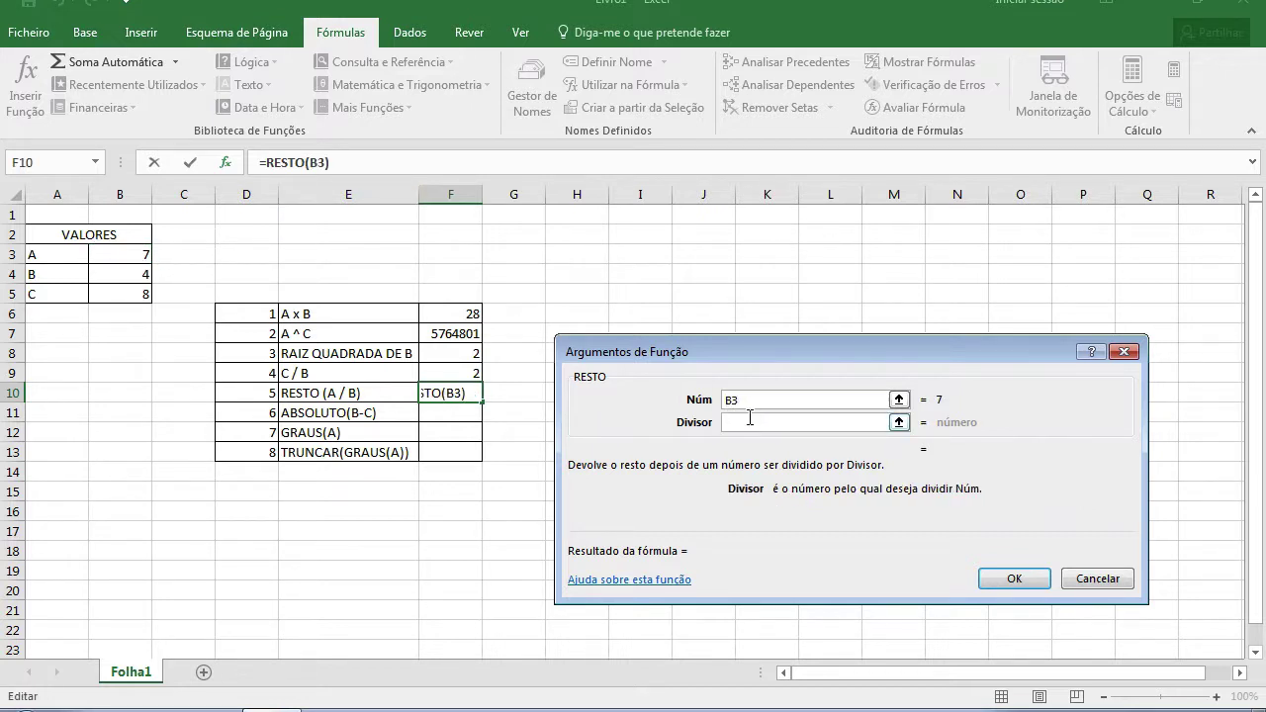
{"action": "left_click", "coordinate": [143, 275]}
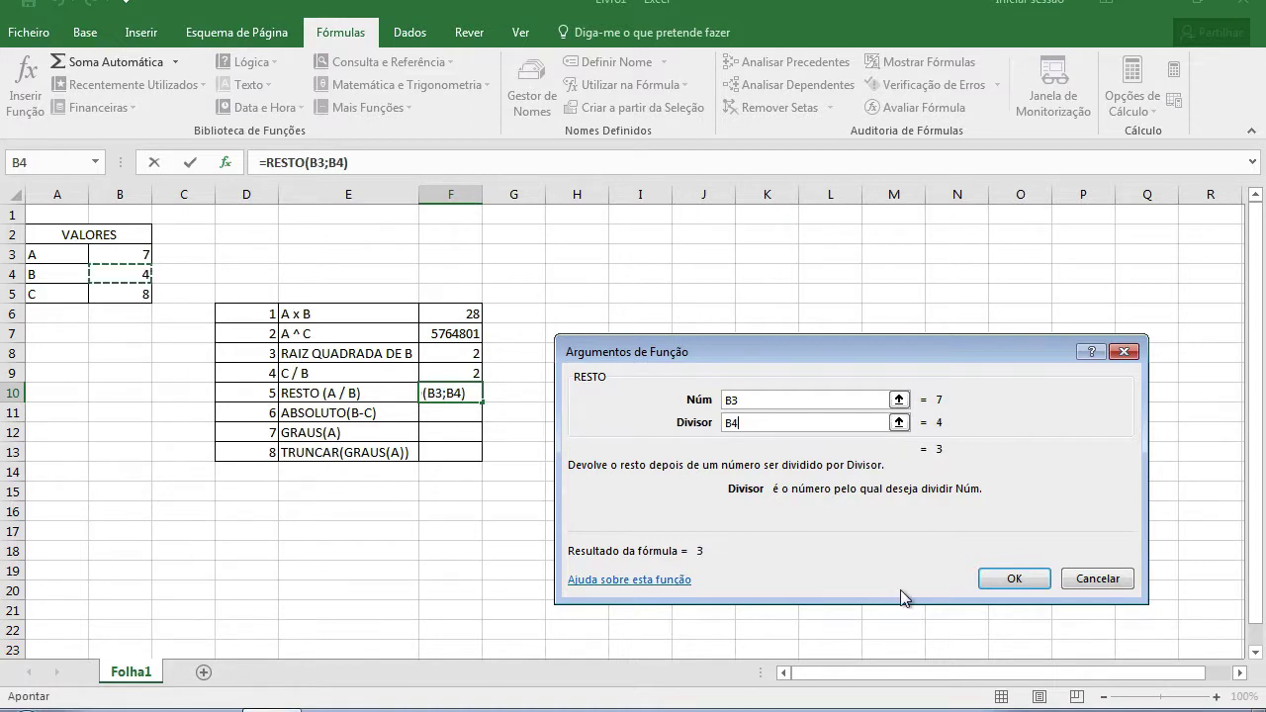
{"action": "left_click", "coordinate": [1020, 586]}
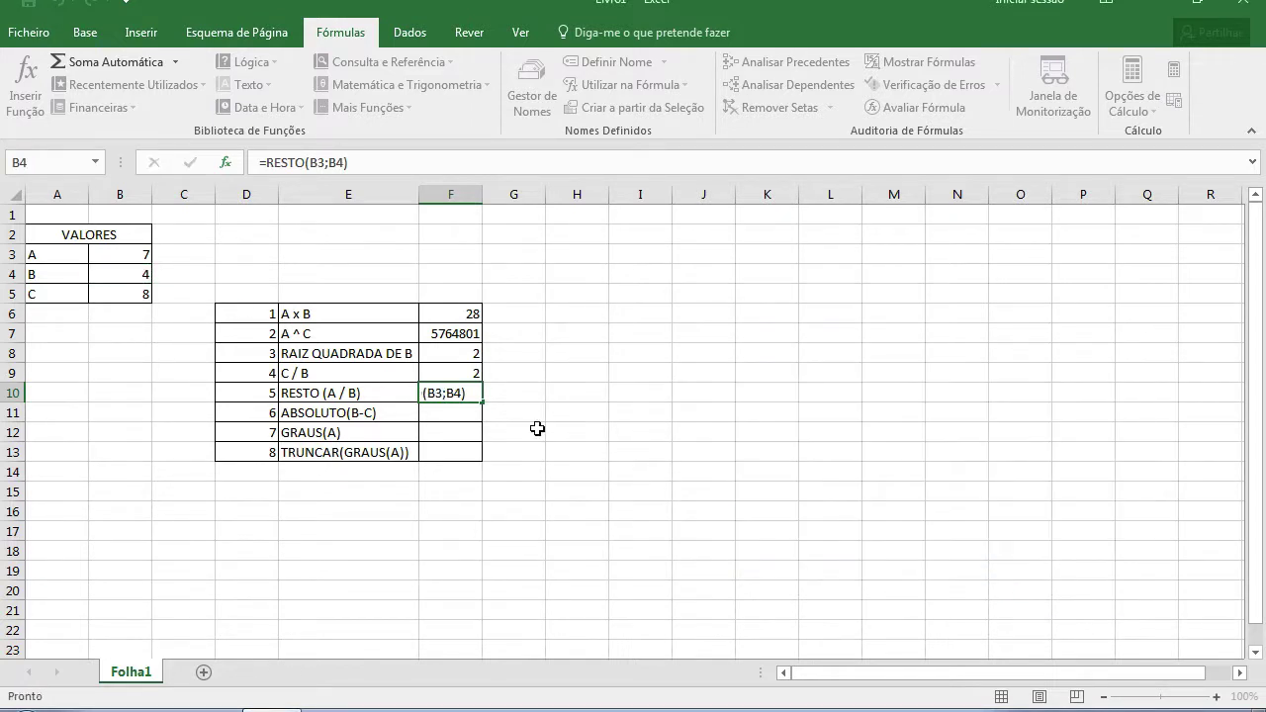
{"action": "left_click", "coordinate": [445, 417]}
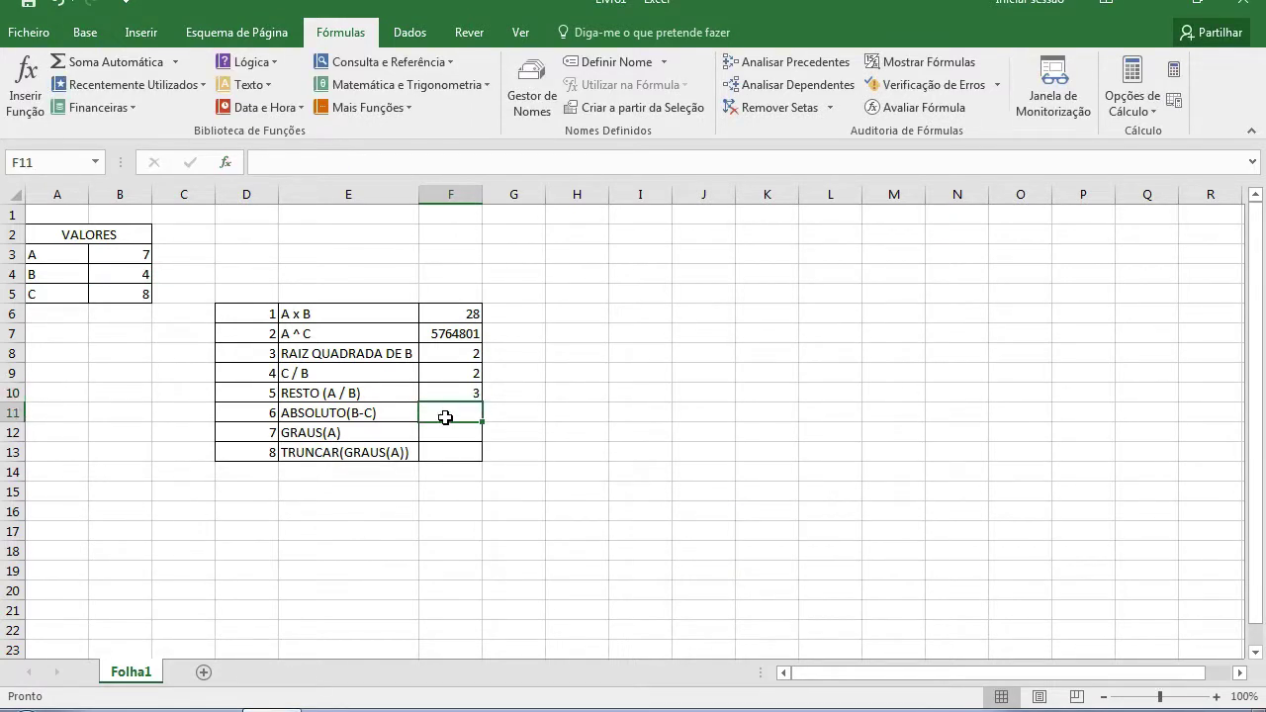
Step: Enter =ABS(B4-B5) in F11, returning 4
{"action": "left_click", "coordinate": [426, 85]}
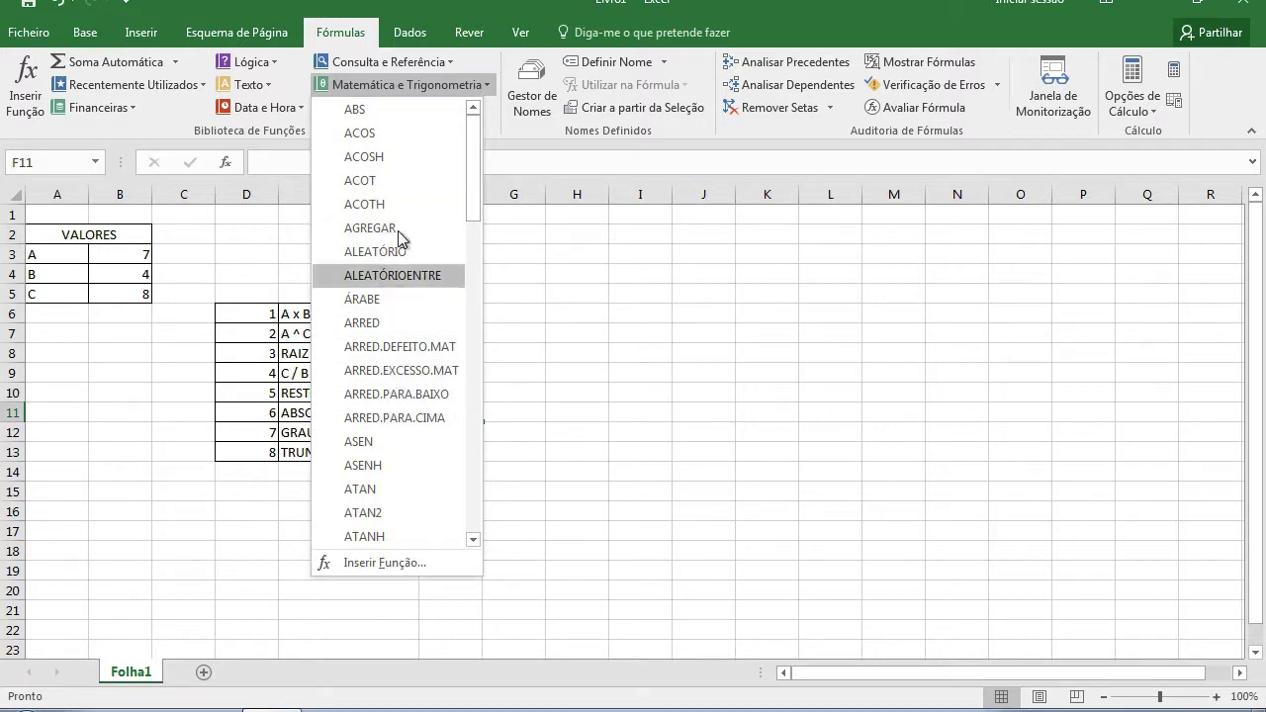
{"action": "left_click", "coordinate": [379, 111]}
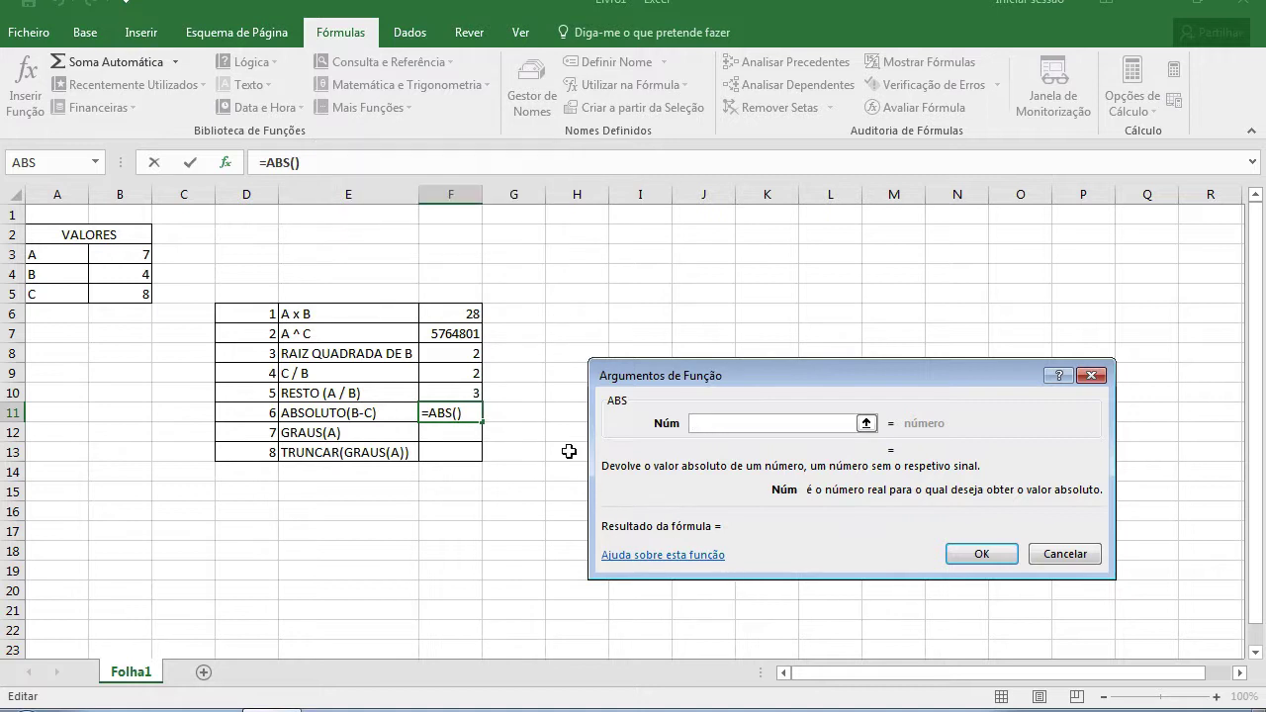
{"action": "left_click", "coordinate": [120, 272]}
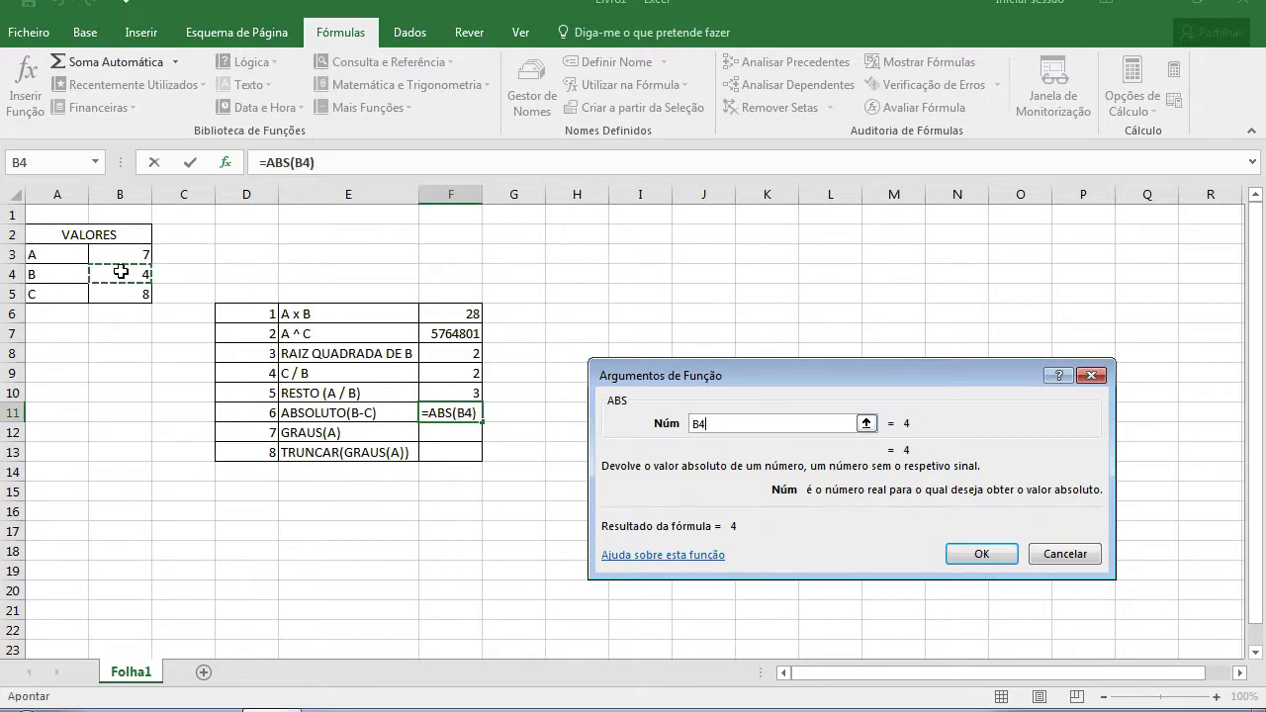
{"action": "type", "text": "-"}
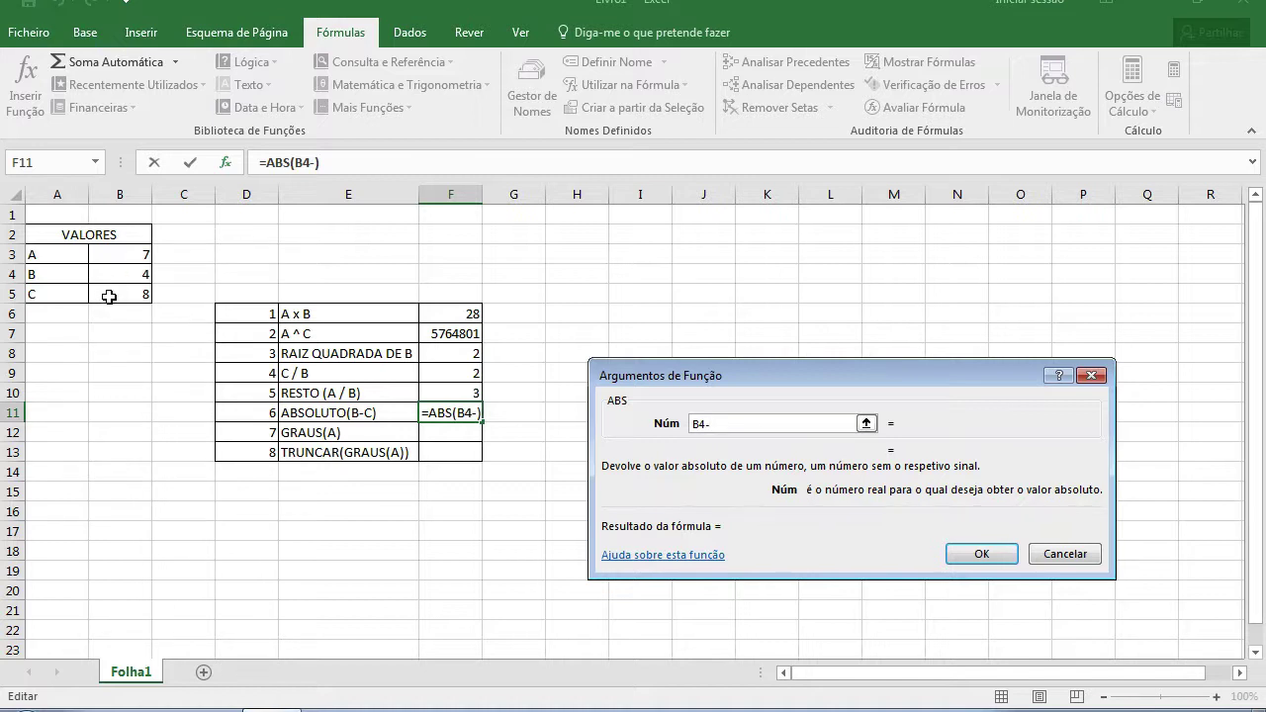
{"action": "left_click", "coordinate": [131, 294]}
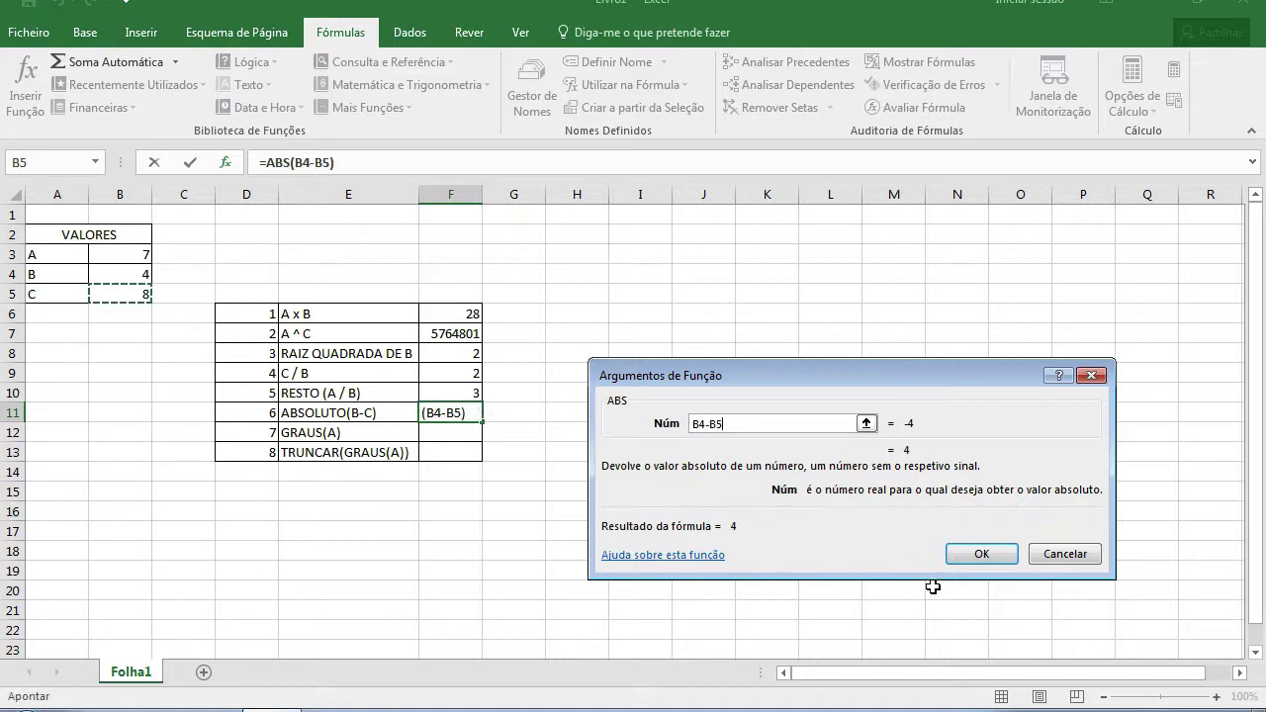
{"action": "left_click", "coordinate": [991, 556]}
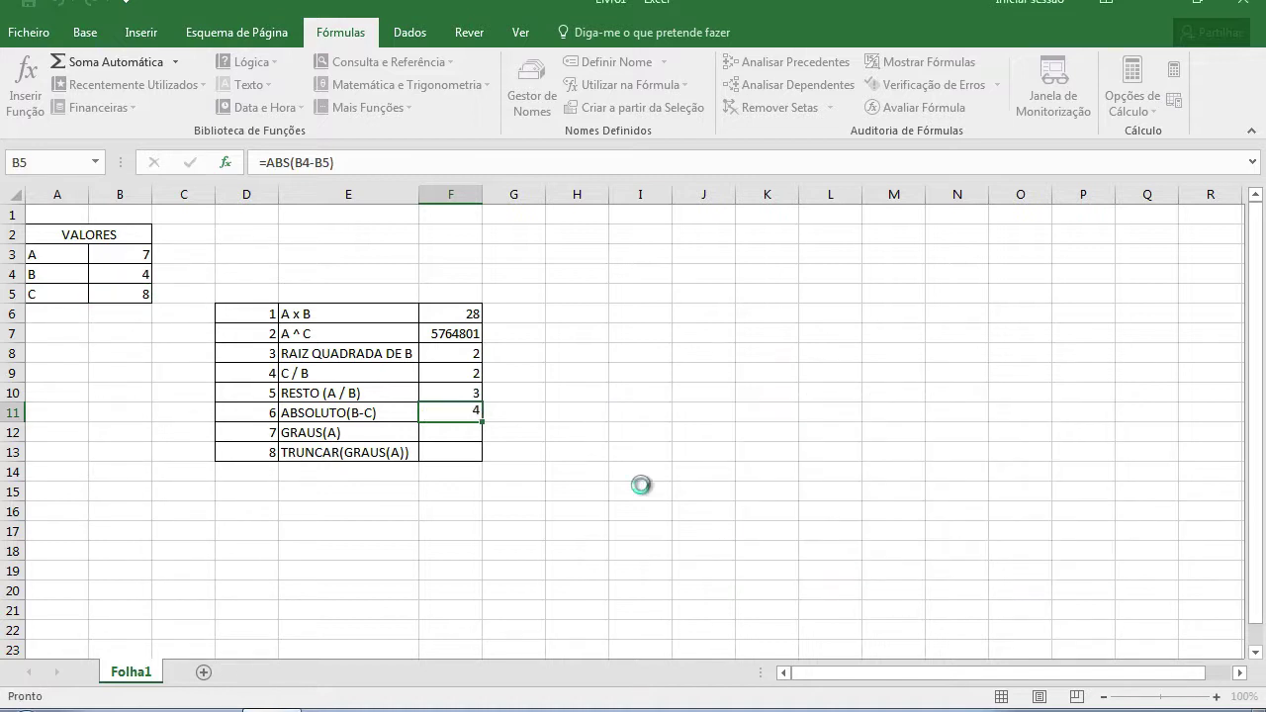
{"action": "left_click", "coordinate": [463, 434]}
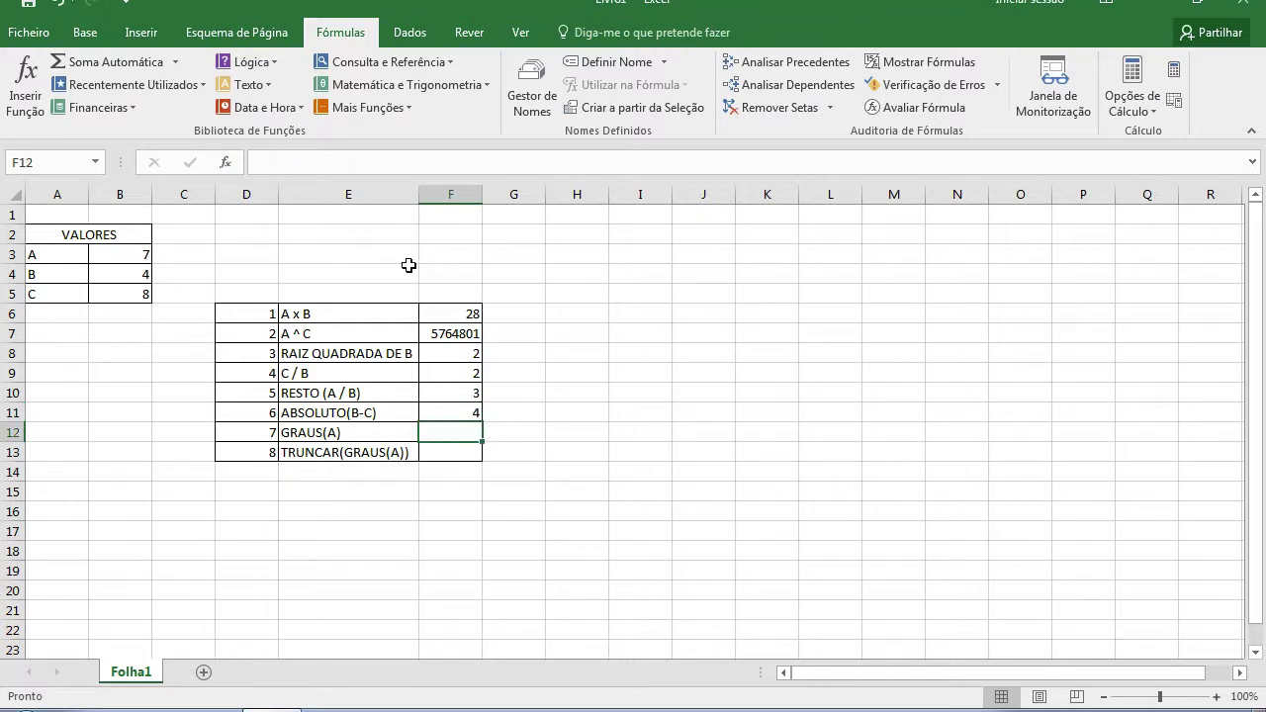
Step: Enter =GRAUS(B3) in F12 to show 401,0705 degrees
{"action": "left_click", "coordinate": [455, 84]}
{"action": "scroll", "coordinate": [362, 450], "scroll_direction": "down", "scroll_amount": 5}
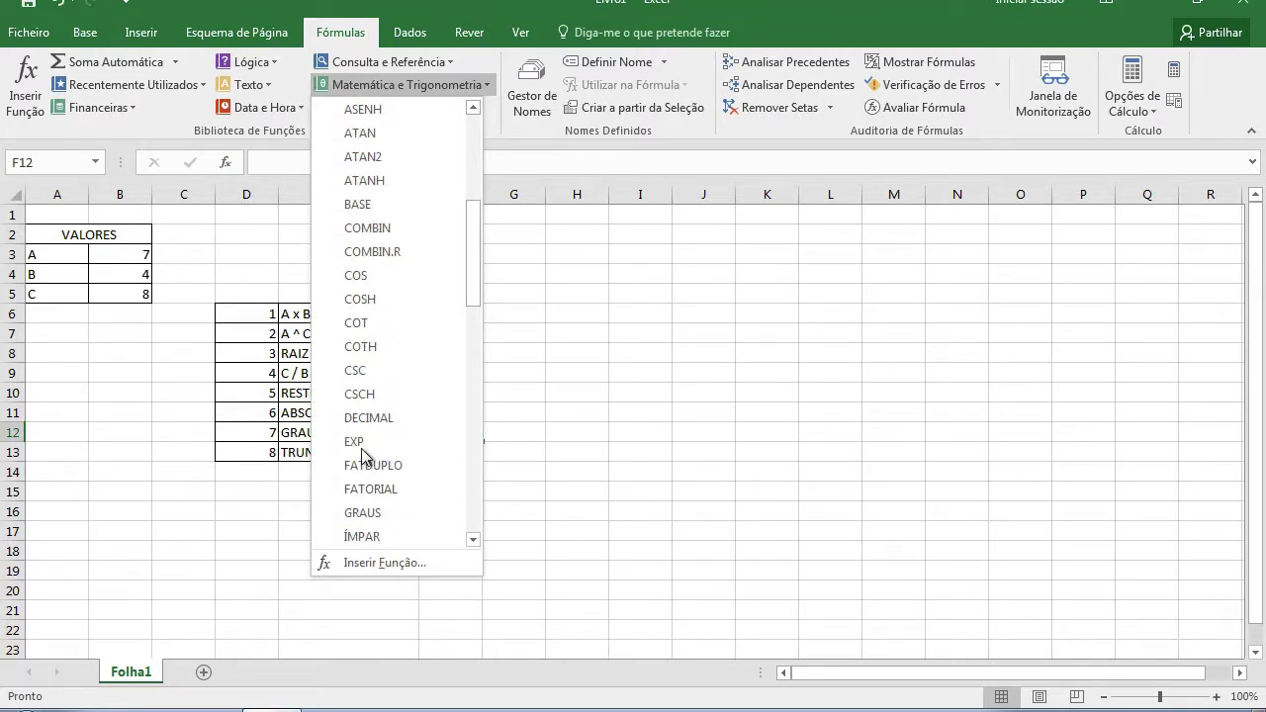
{"action": "left_click", "coordinate": [343, 513]}
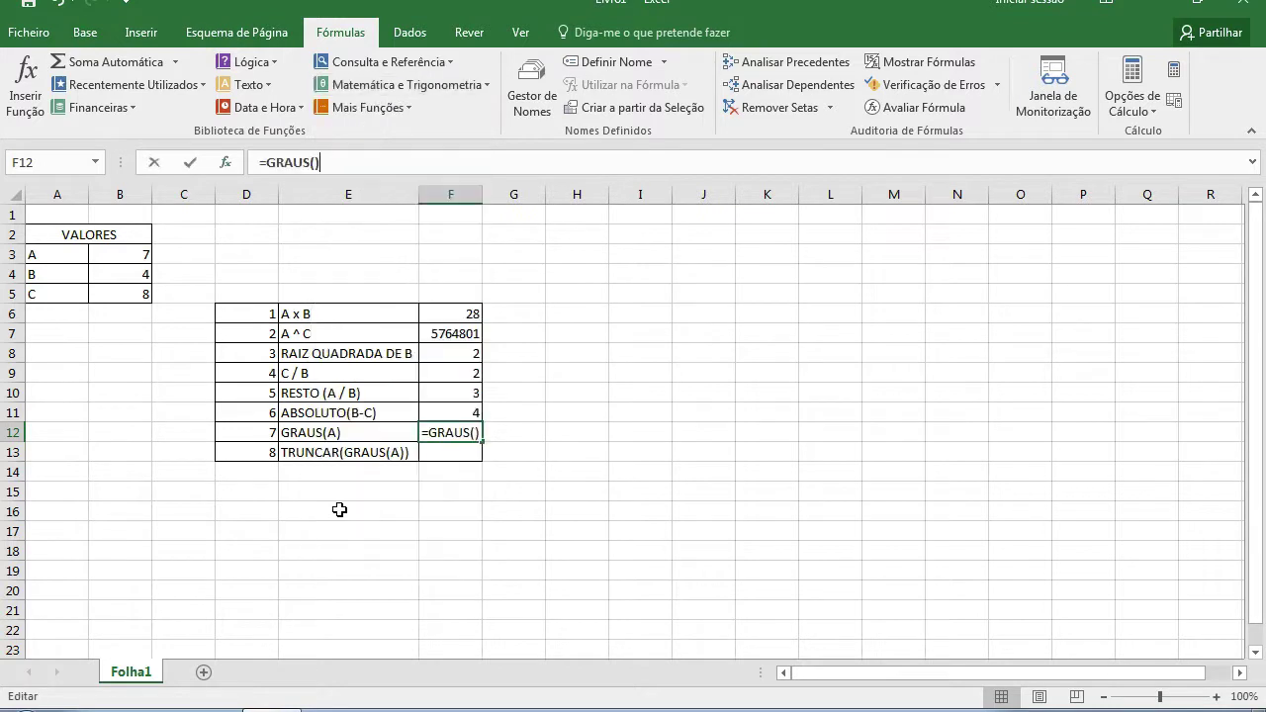
{"action": "left_click", "coordinate": [117, 252]}
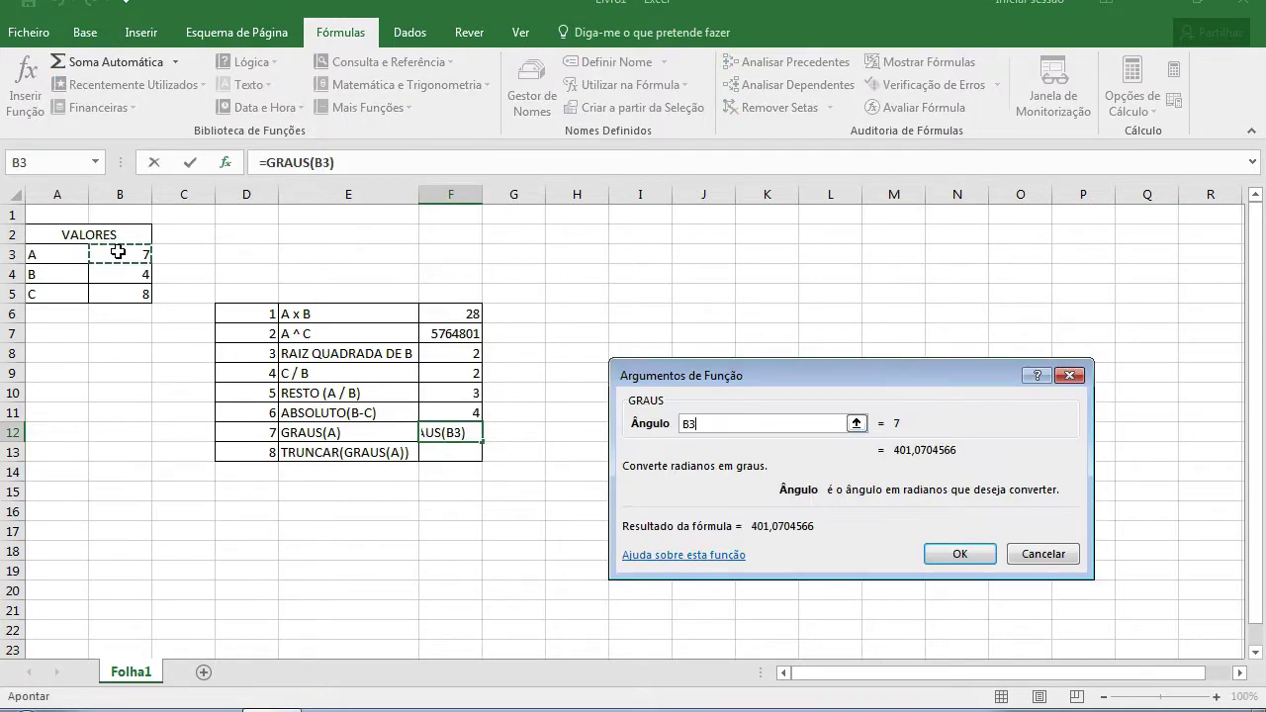
{"action": "left_click", "coordinate": [962, 555]}
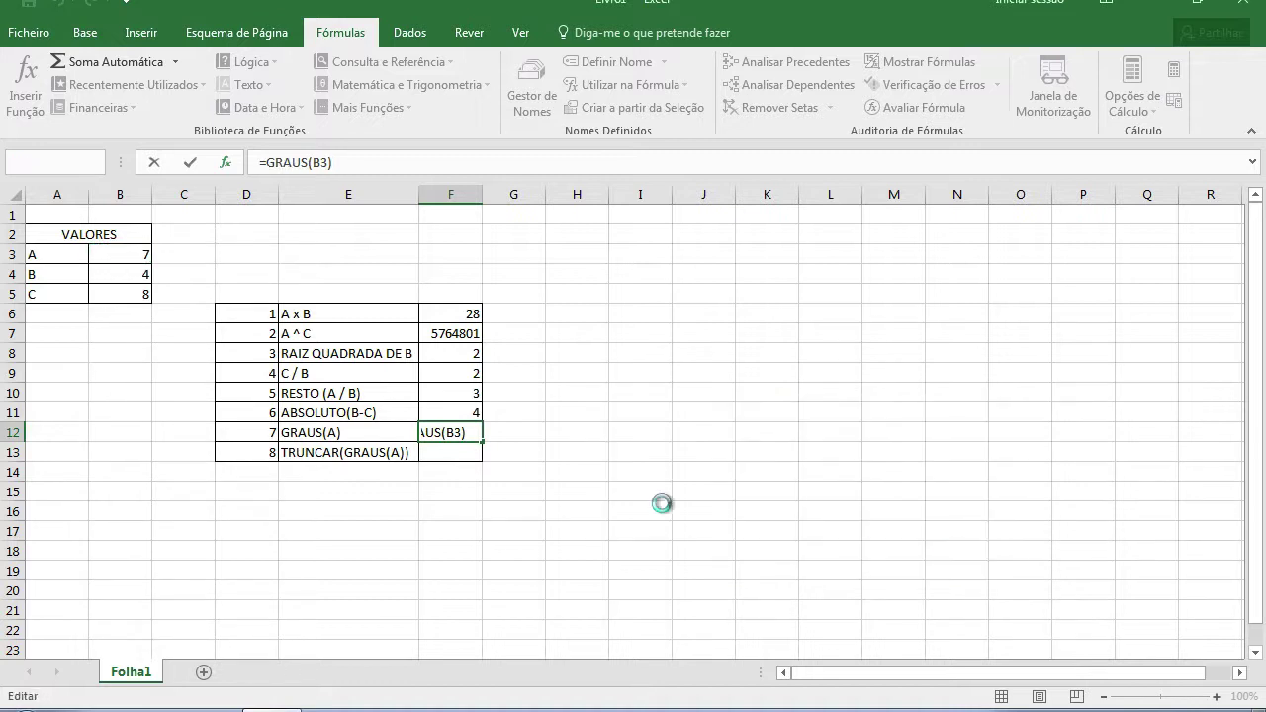
{"action": "left_click", "coordinate": [441, 454]}
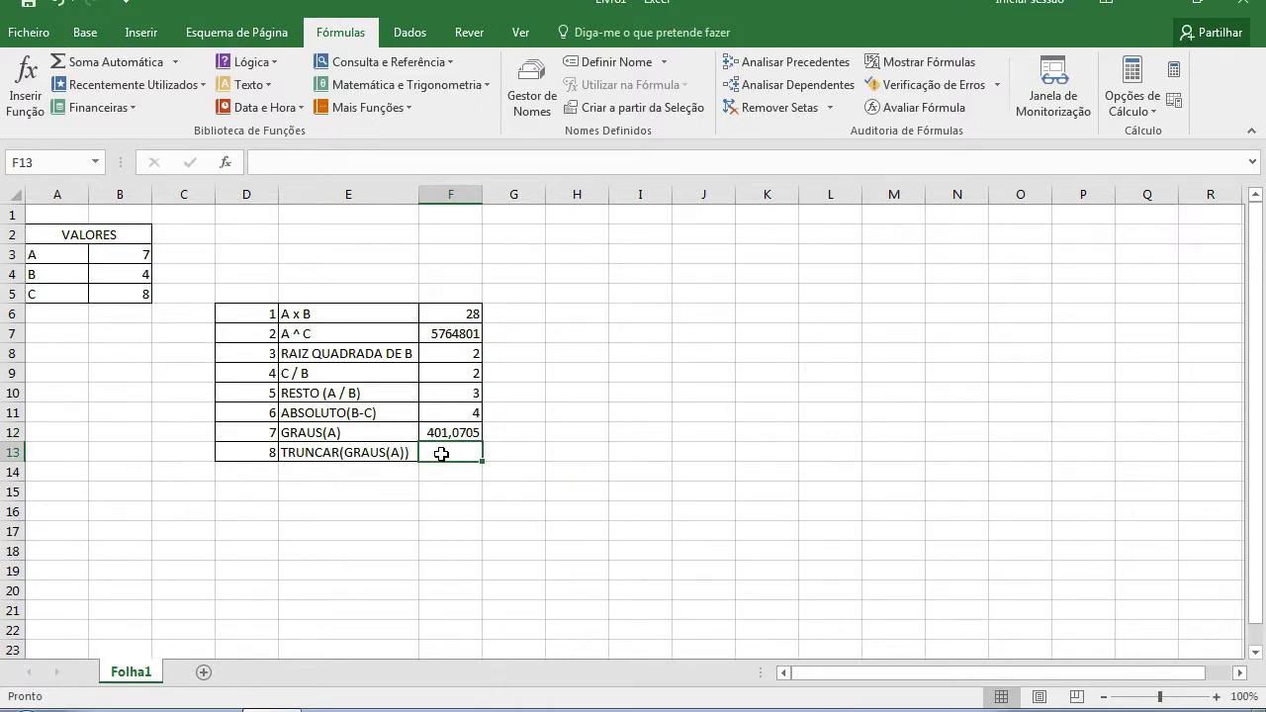
Step: Enter =TRUNCAR(F12;0) in F13, showing 401
{"action": "left_click", "coordinate": [434, 89]}
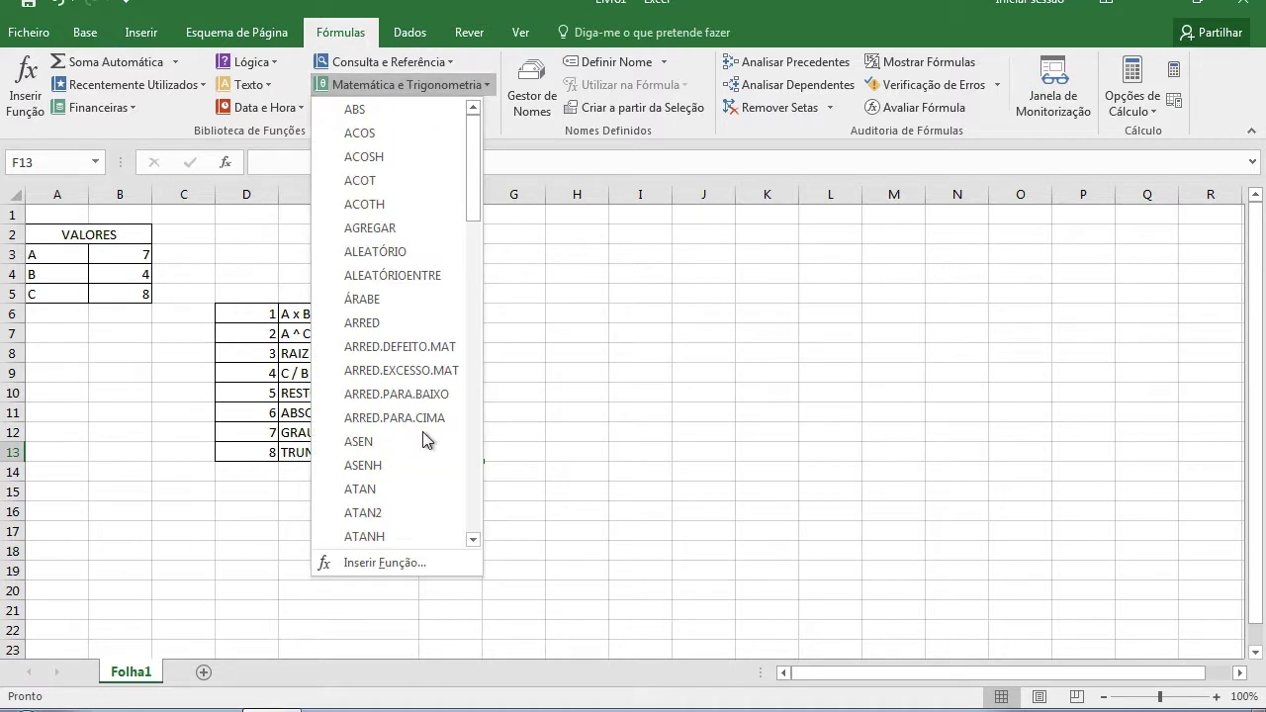
{"action": "scroll", "coordinate": [423, 440], "scroll_direction": "down", "scroll_amount": 15}
{"action": "left_click", "coordinate": [393, 514]}
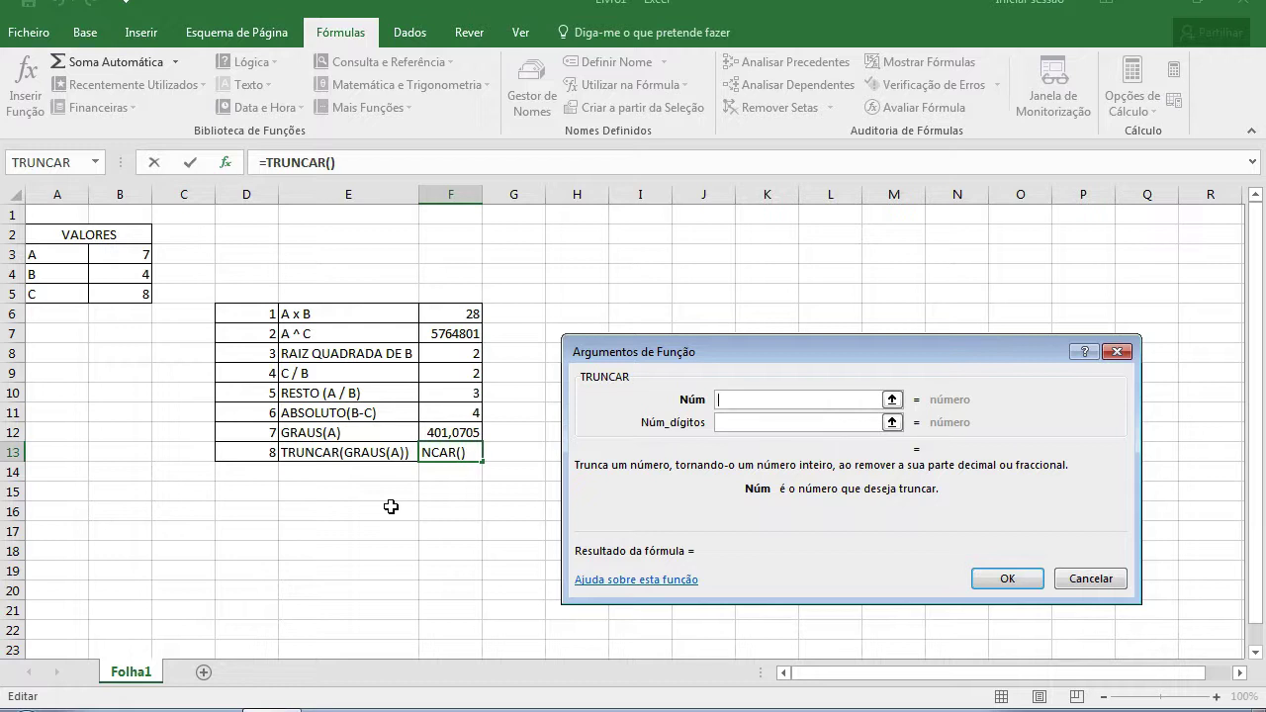
{"action": "left_click", "coordinate": [457, 425]}
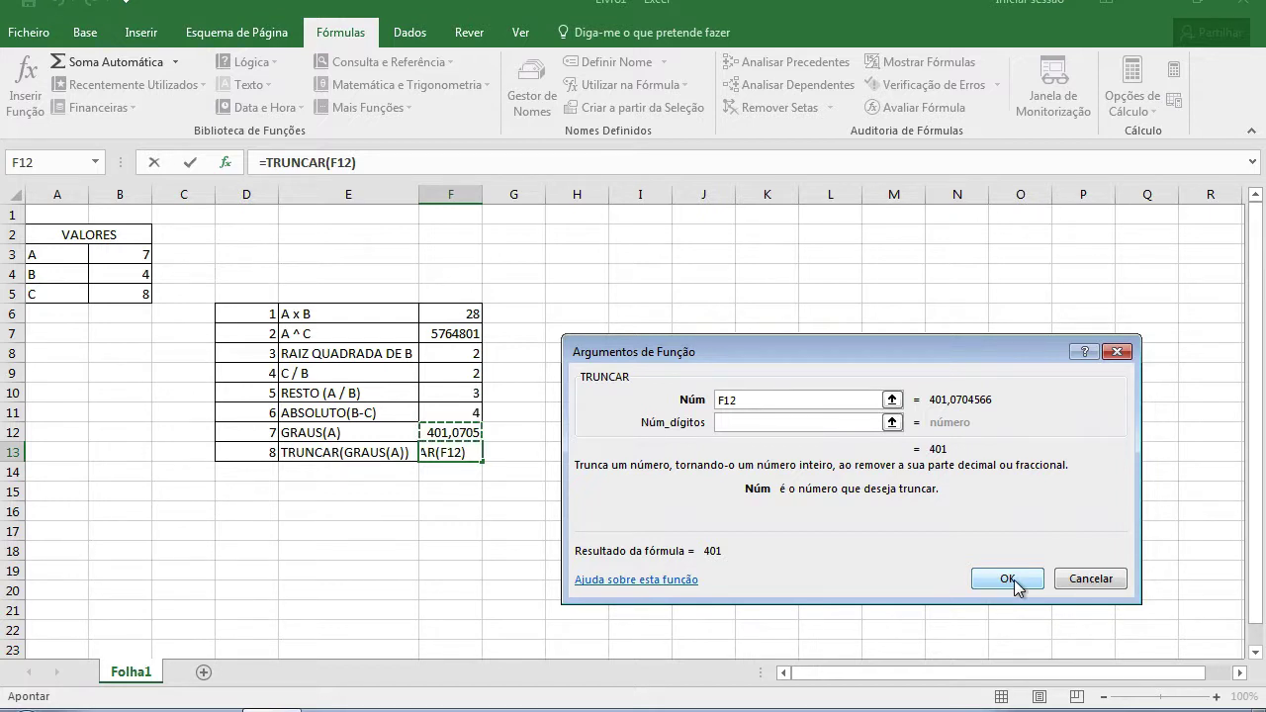
{"action": "left_click", "coordinate": [817, 422]}
{"action": "type", "text": "0"}
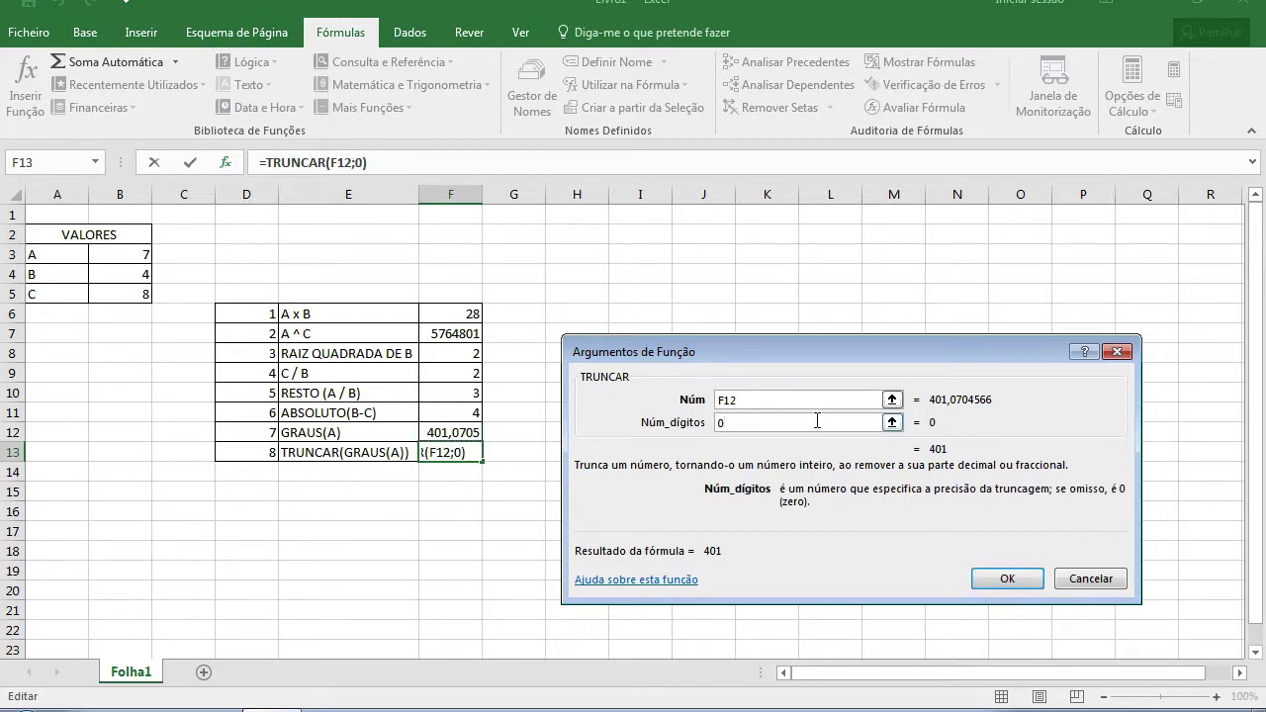
{"action": "left_click", "coordinate": [1006, 580]}
Step: Deselect the table and briefly view the Ficheiro backstage before returning to the sheet
{"action": "left_click", "coordinate": [689, 564]}
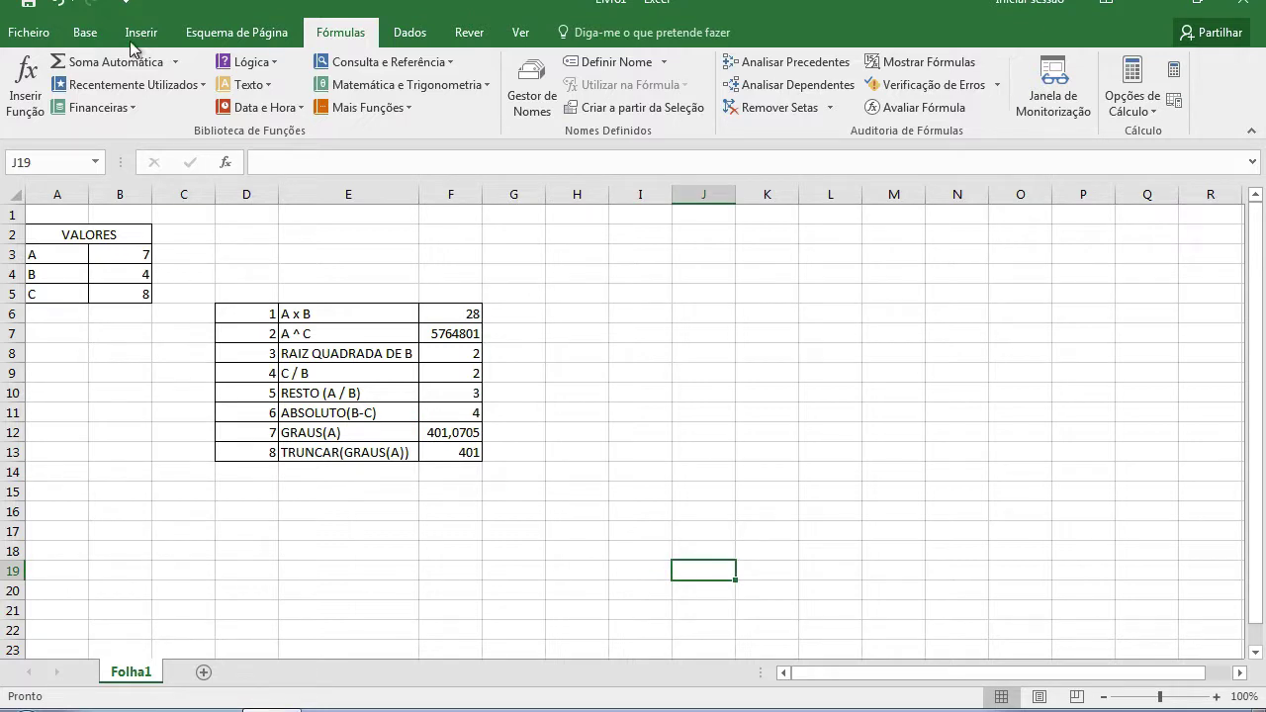
{"action": "left_click", "coordinate": [24, 39]}
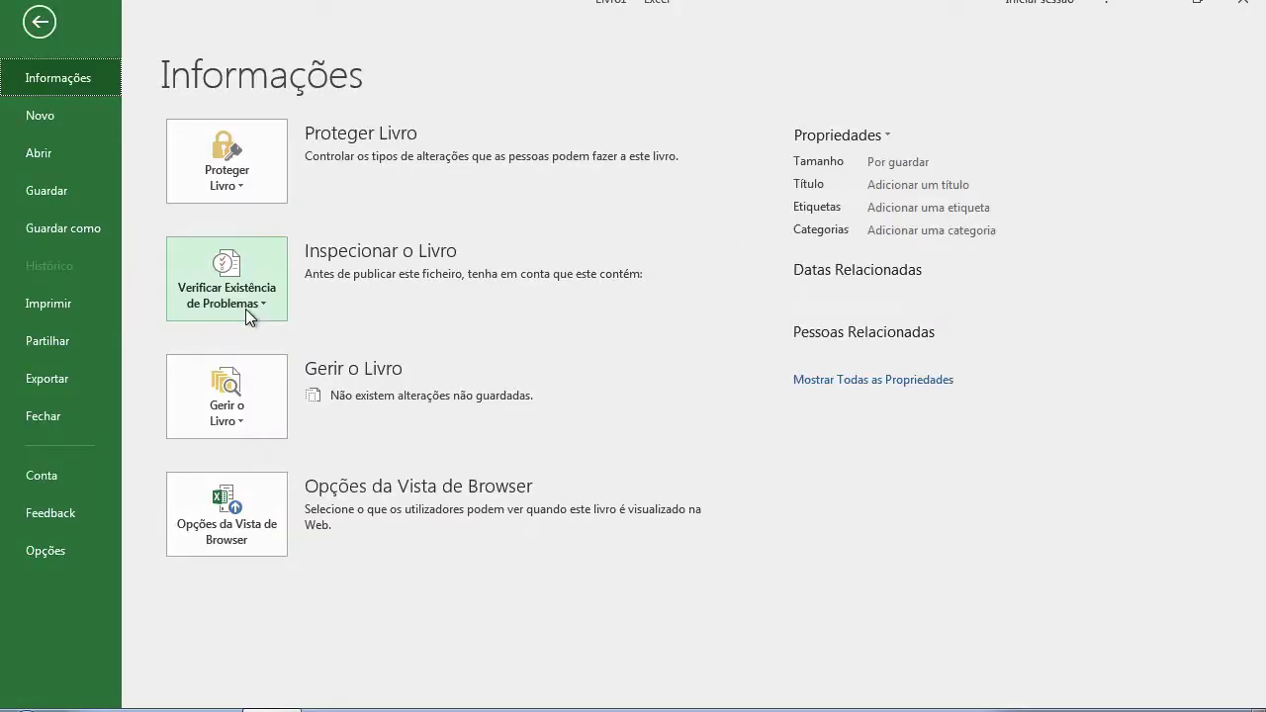
{"action": "left_click", "coordinate": [40, 21]}
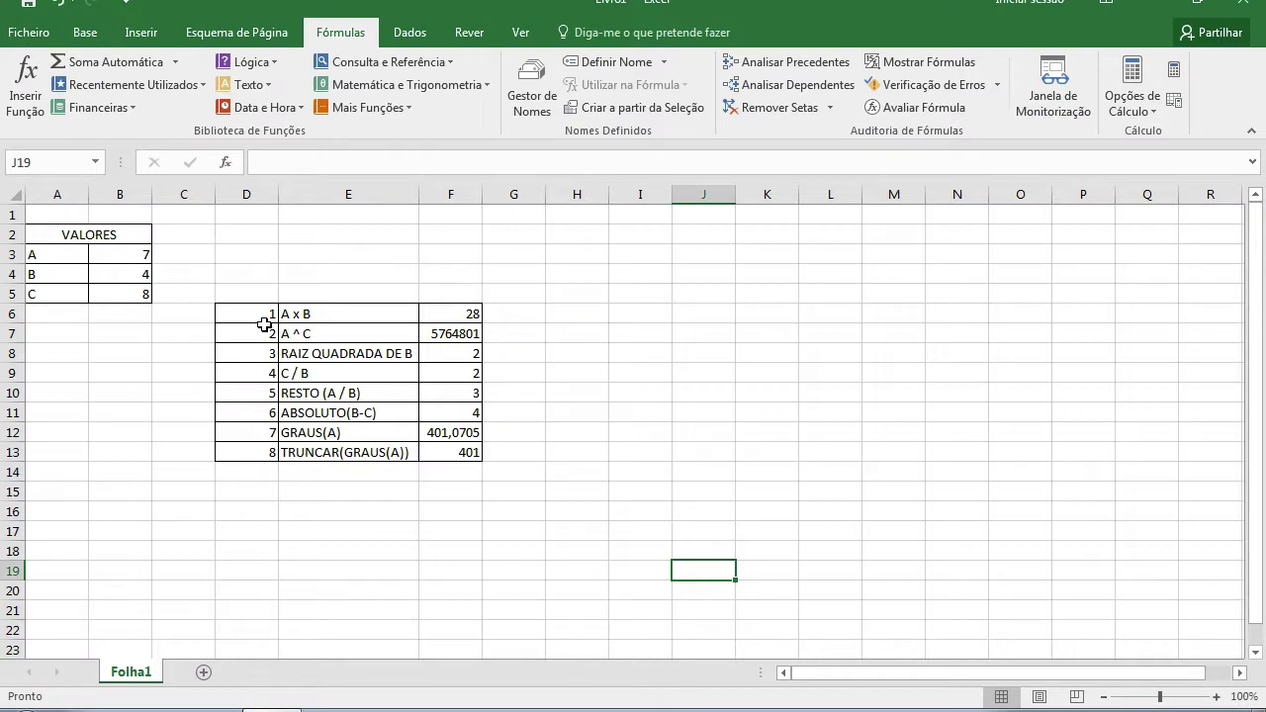
Step: Make D6:D13 bold, centred and filled medium grey
{"action": "mouse_move", "coordinate": [264, 316]}
{"action": "left_mouse_down"}
{"action": "mouse_move", "coordinate": [269, 469]}
{"action": "mouse_move", "coordinate": [267, 457]}
{"action": "left_mouse_up"}
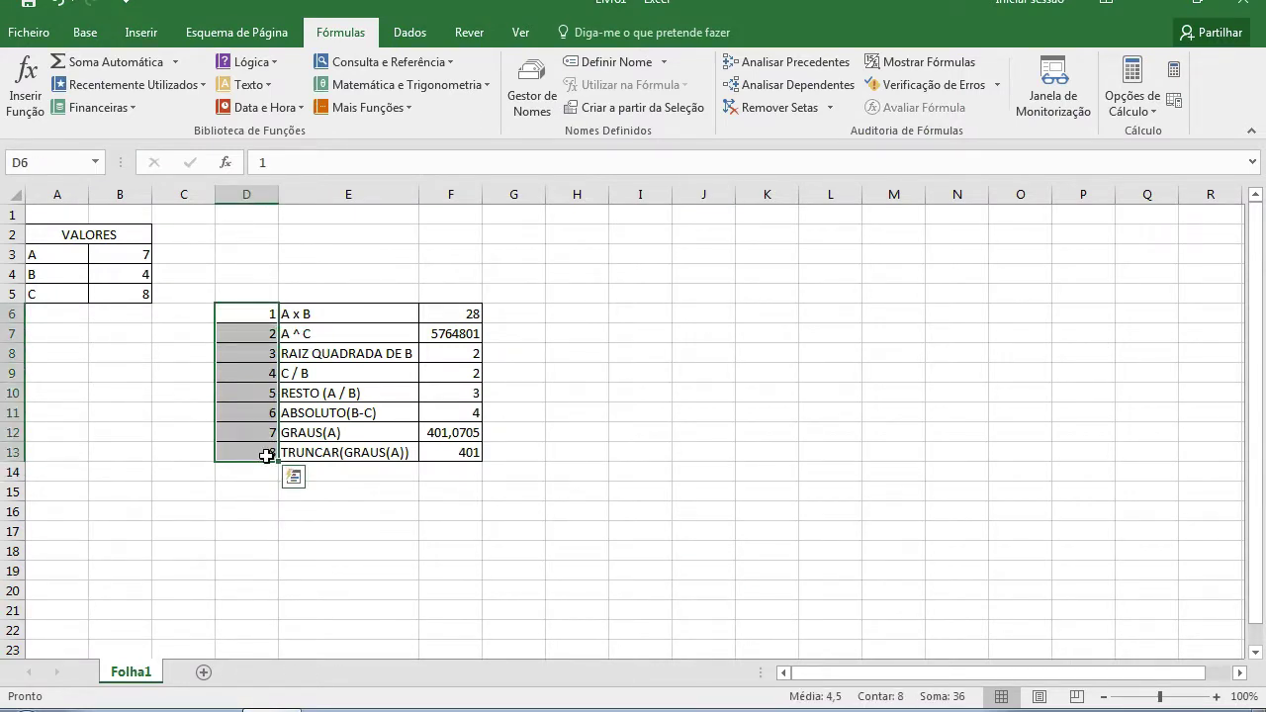
{"action": "left_click", "coordinate": [83, 34]}
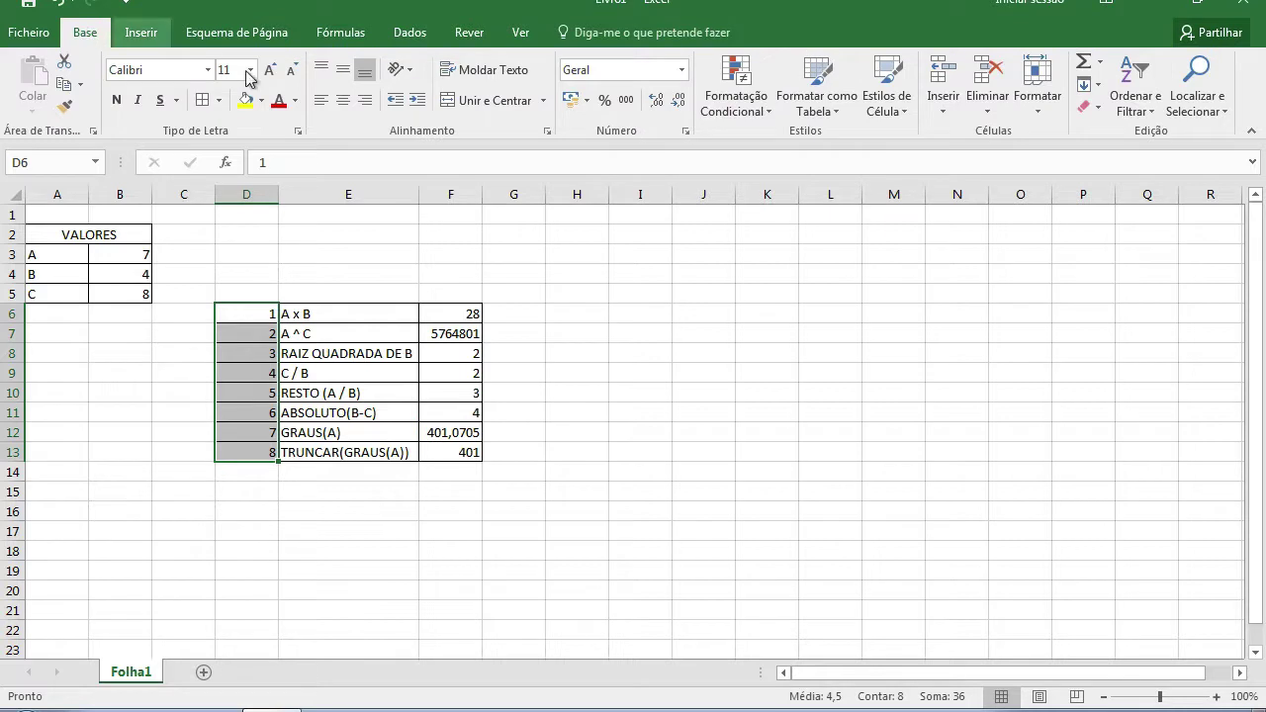
{"action": "left_click", "coordinate": [119, 99]}
{"action": "left_click", "coordinate": [342, 100]}
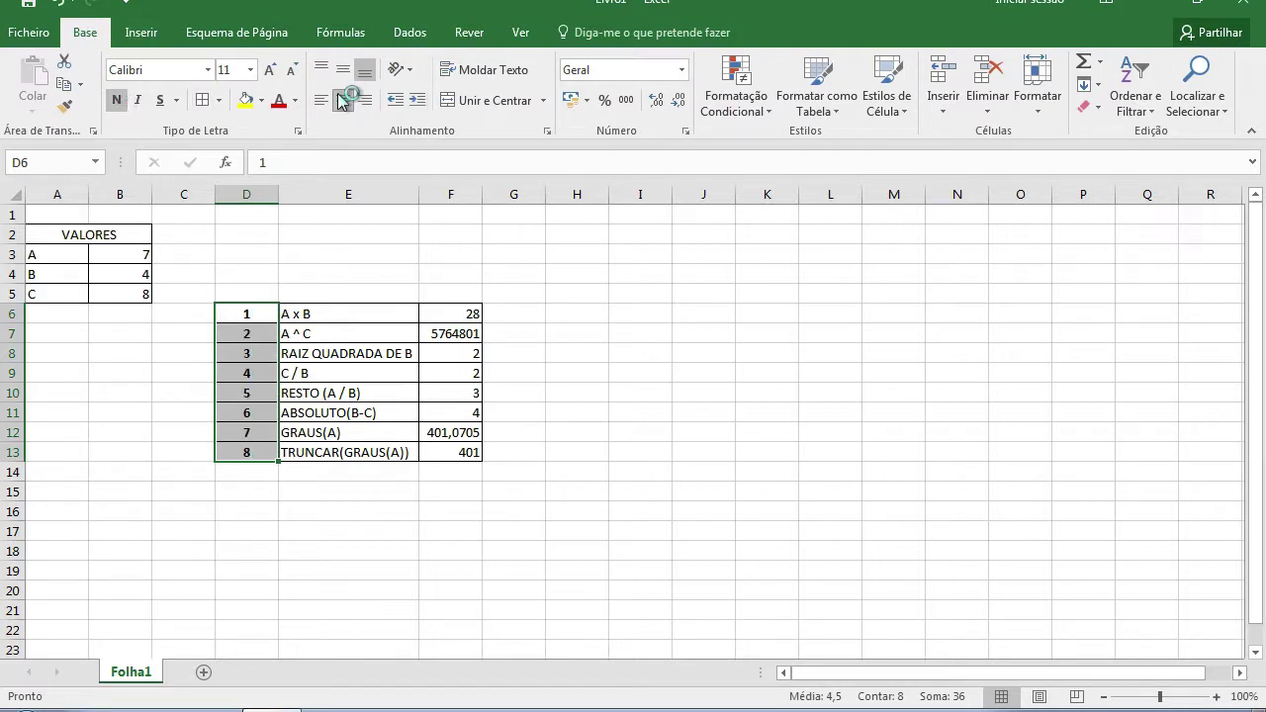
{"action": "left_click", "coordinate": [262, 101]}
{"action": "left_click", "coordinate": [261, 178]}
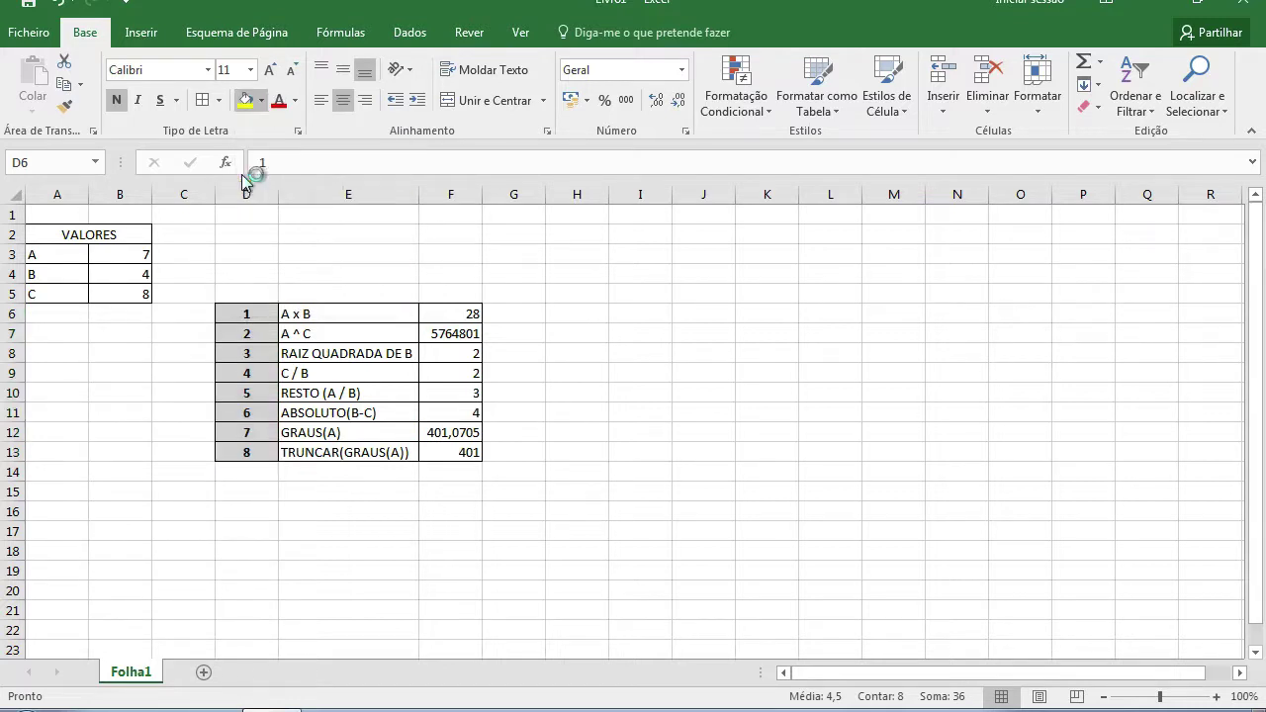
{"action": "left_click", "coordinate": [563, 451]}
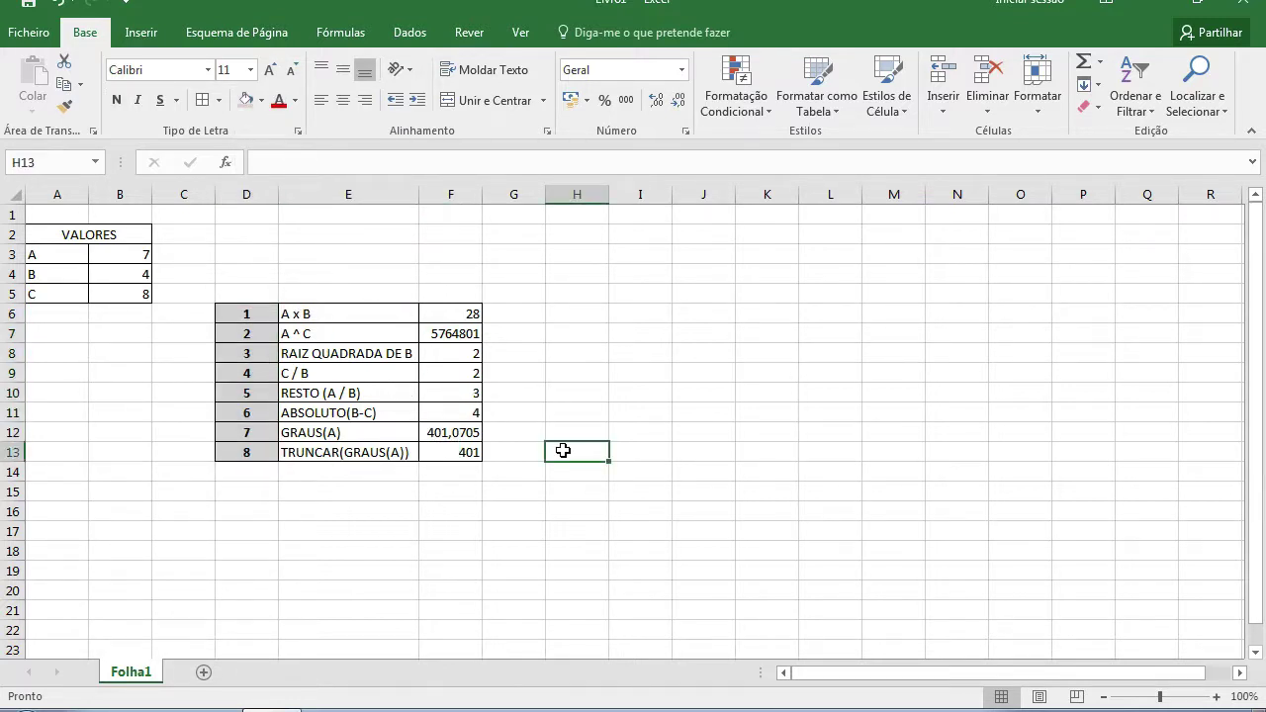